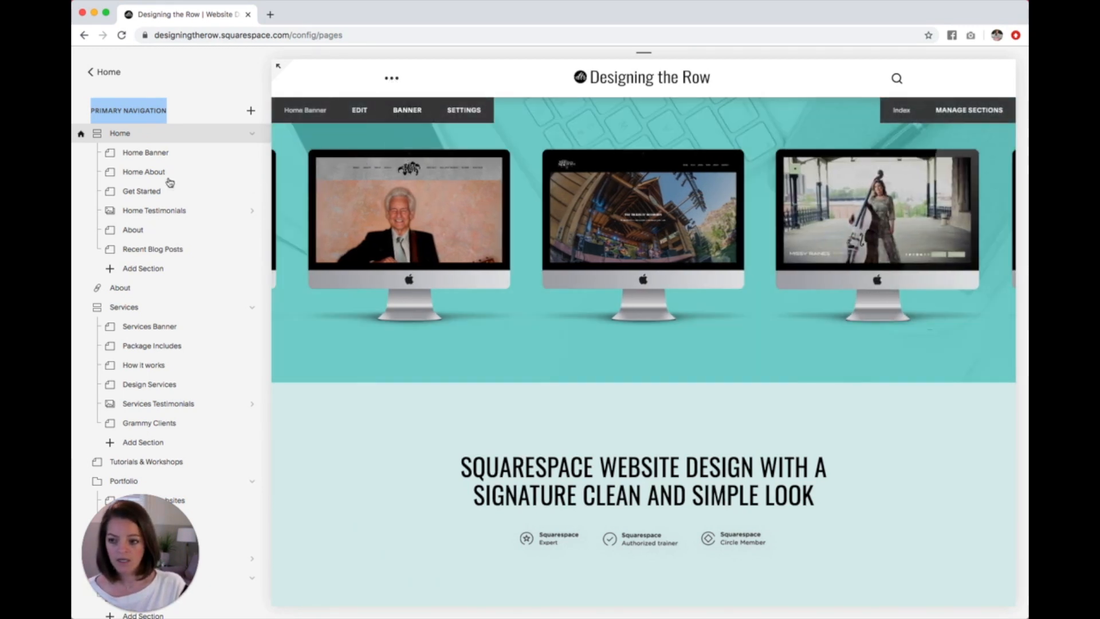
Step: Review the Primary and Secondary Navigation page lists and compare them with the links in the site's expanded menu, then close the menu
scroll(140, 126, "down", 5)
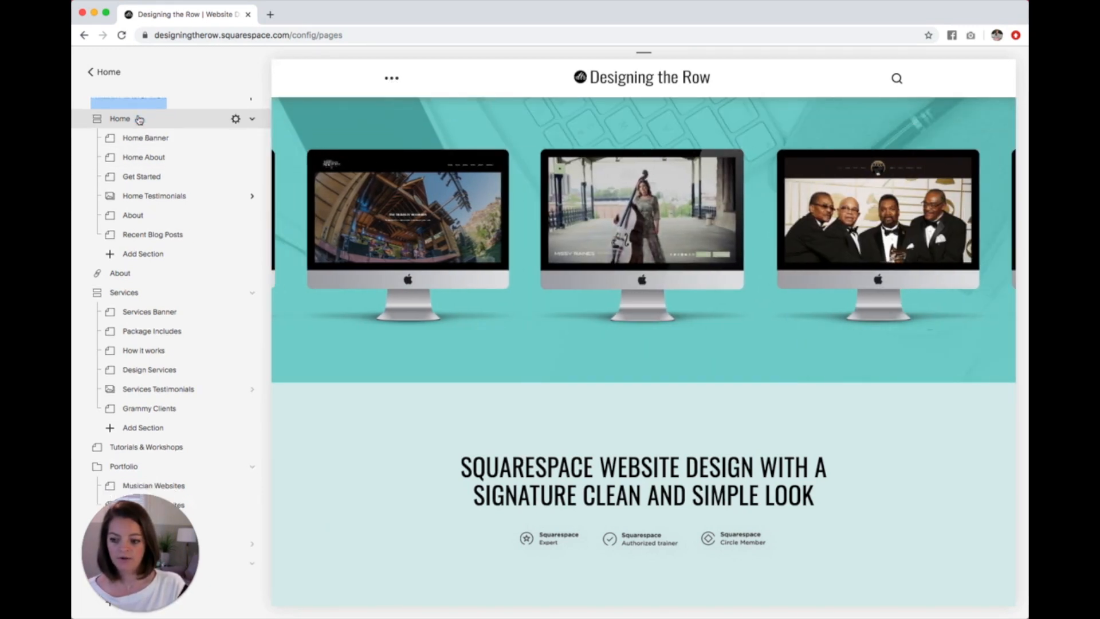
scroll(152, 139, "down", 3)
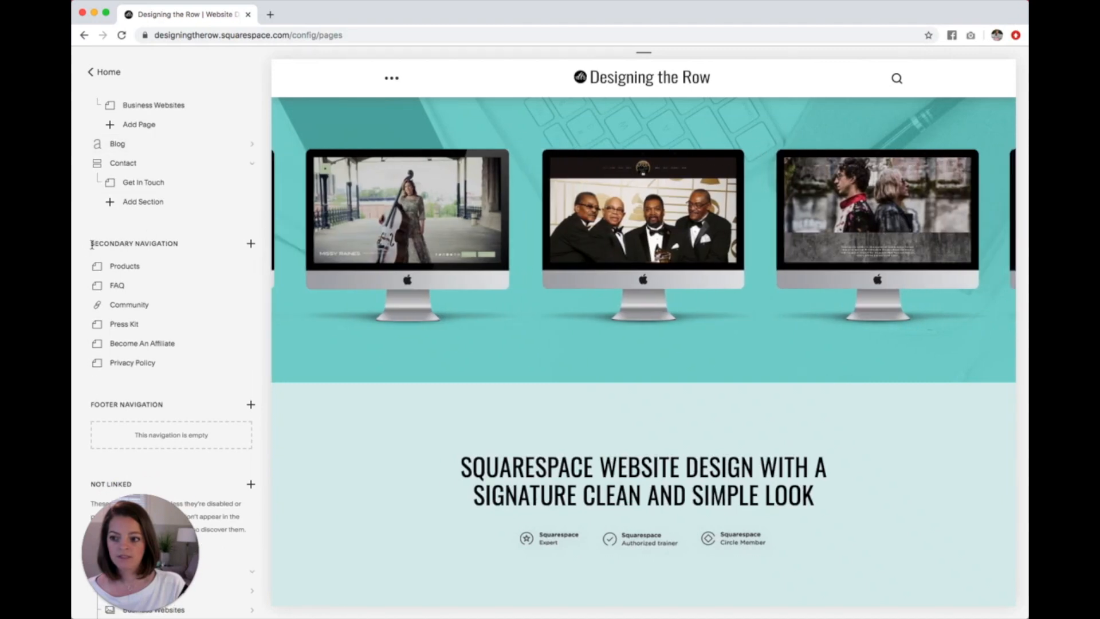
left_click_drag(91, 245, 181, 247)
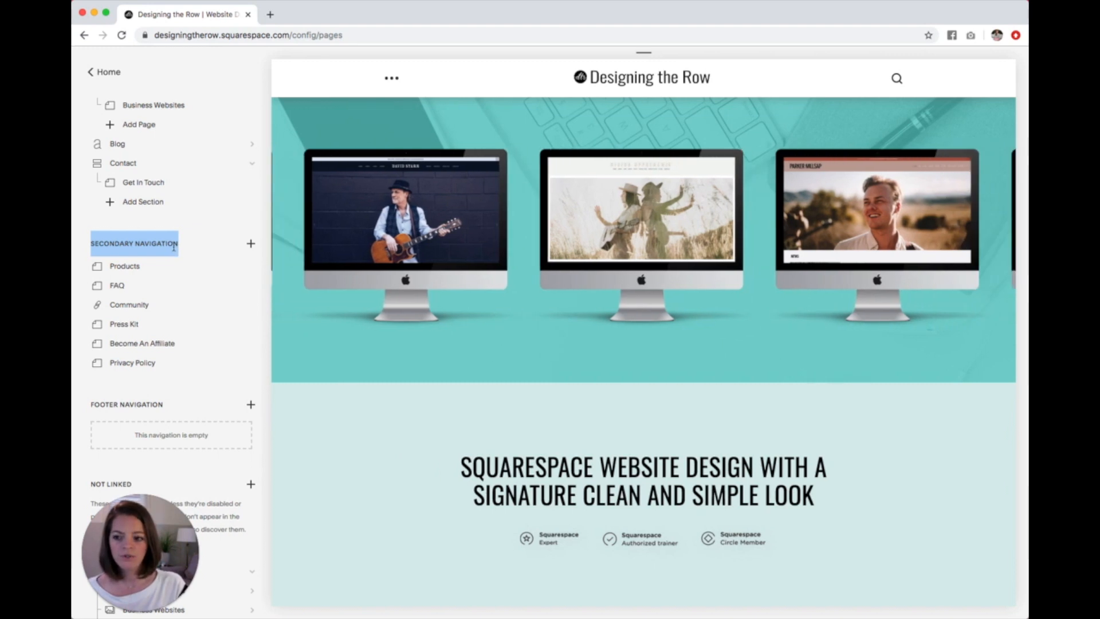
left_click(391, 78)
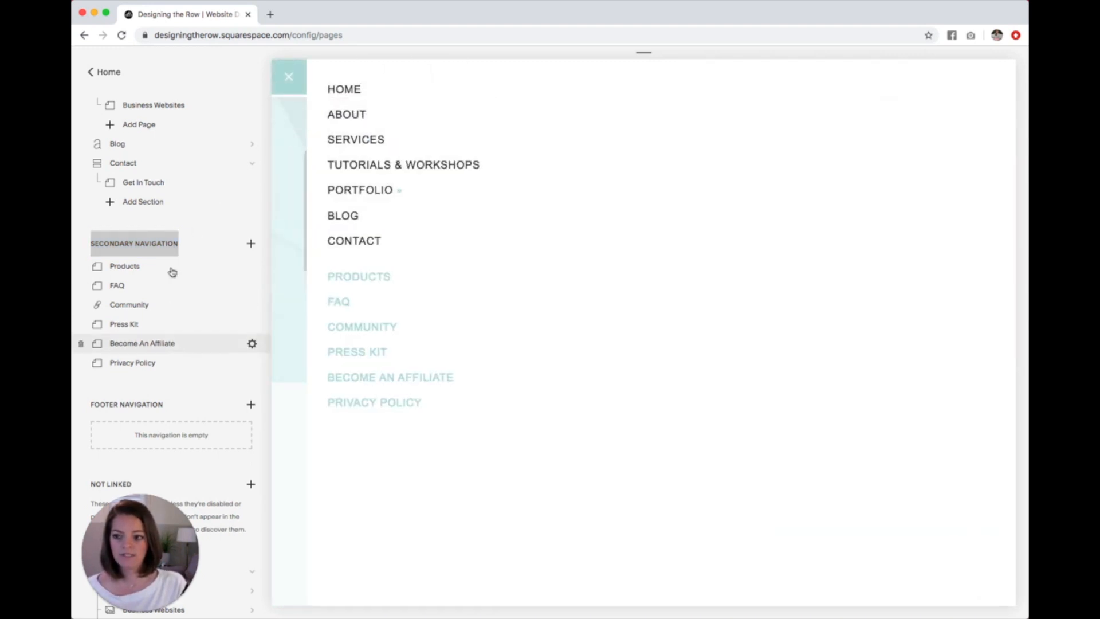
scroll(173, 309, "up", 7)
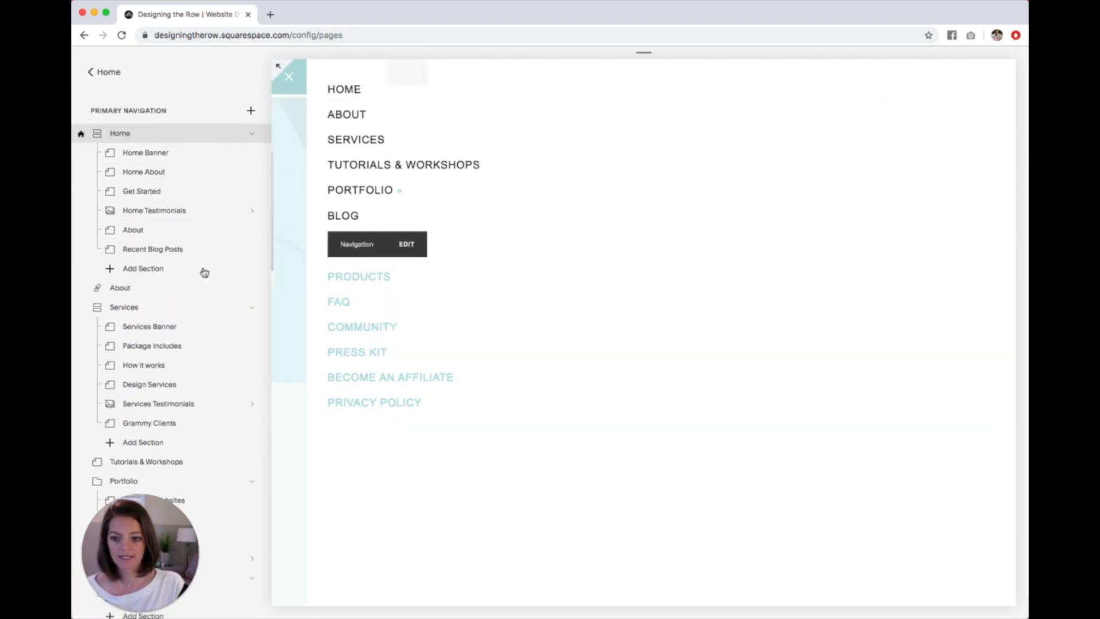
scroll(172, 267, "down", 10)
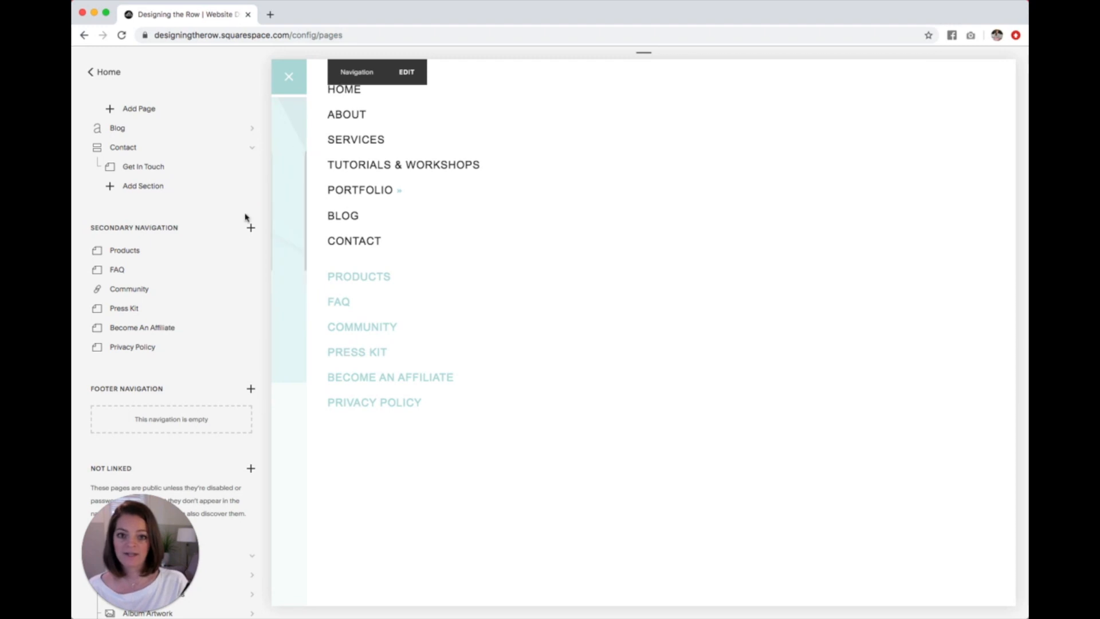
left_click(291, 82)
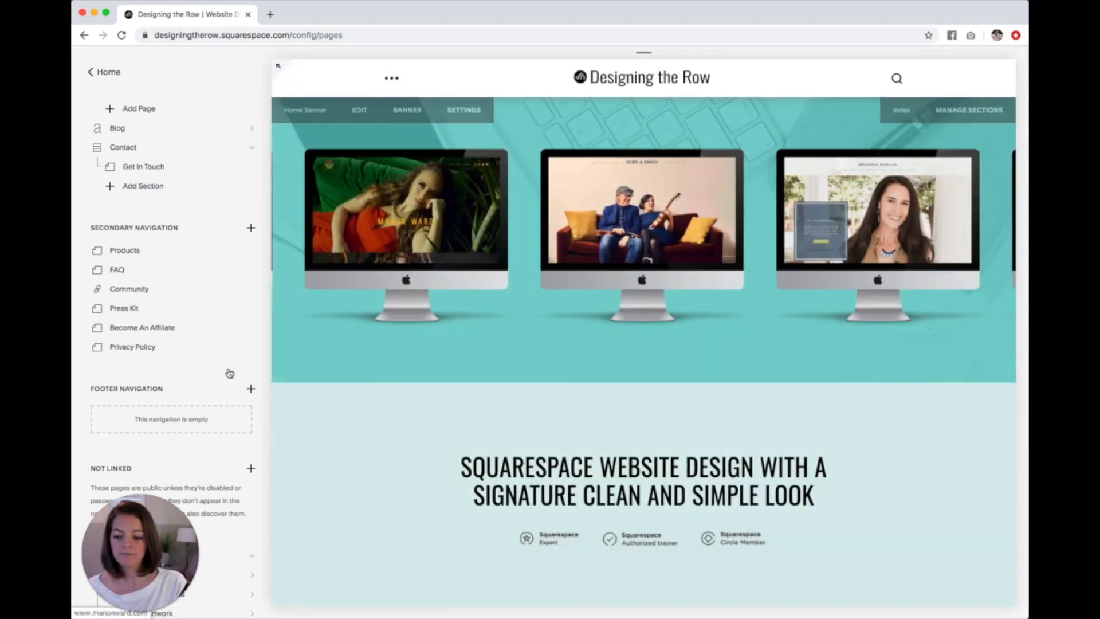
Step: Move the Privacy Policy page from Secondary Navigation to Footer Navigation and check the home page footer for its link
scroll(172, 380, "down", 3)
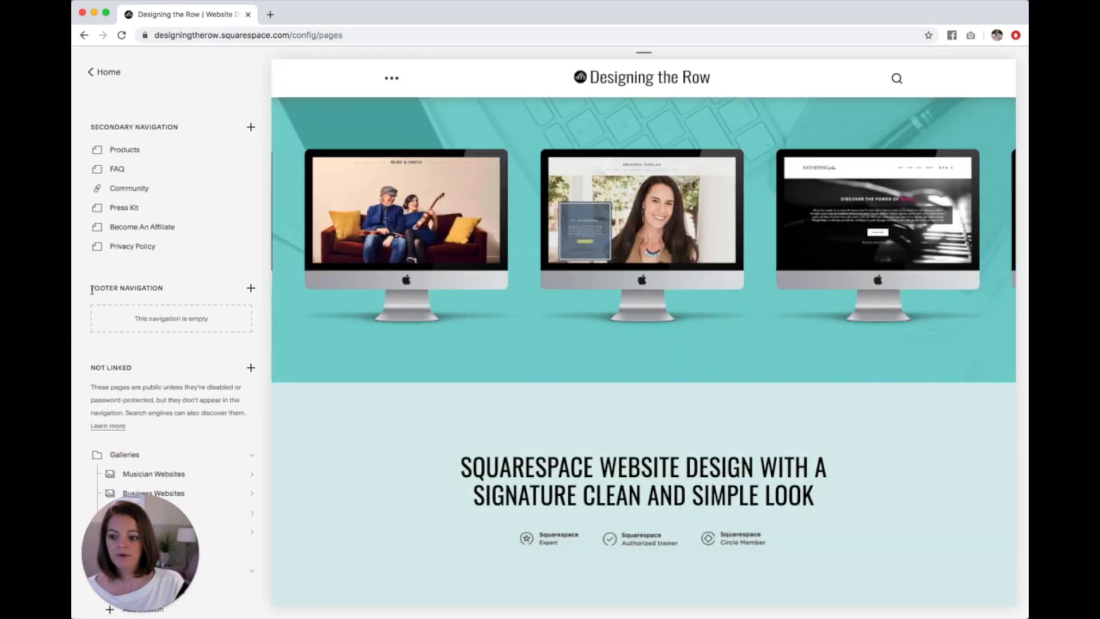
left_click_drag(91, 289, 164, 290)
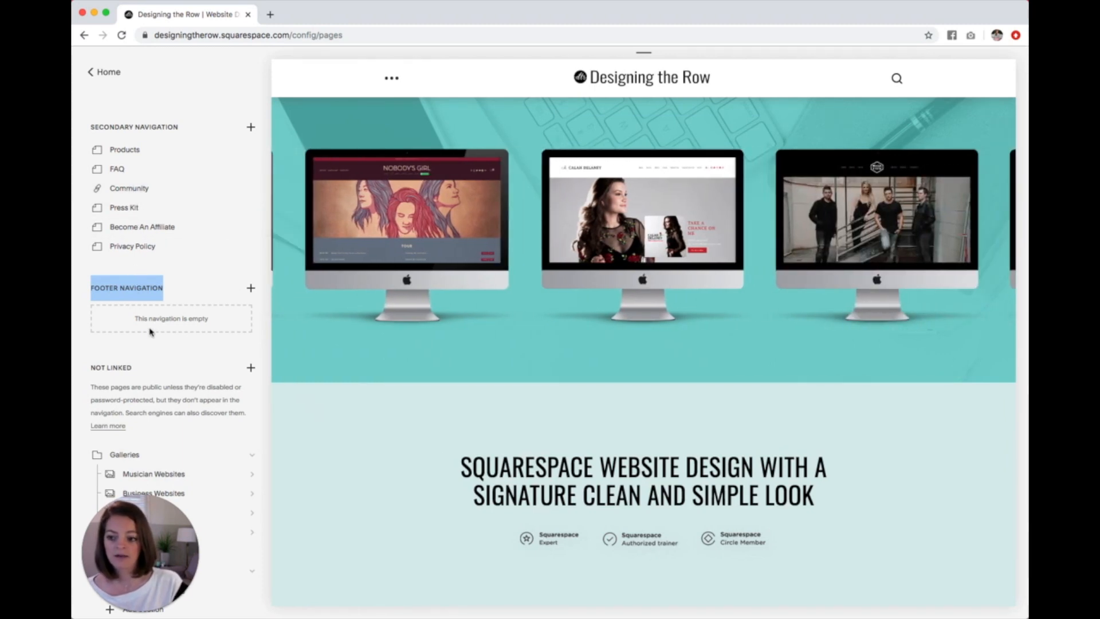
scroll(557, 450, "down", 15)
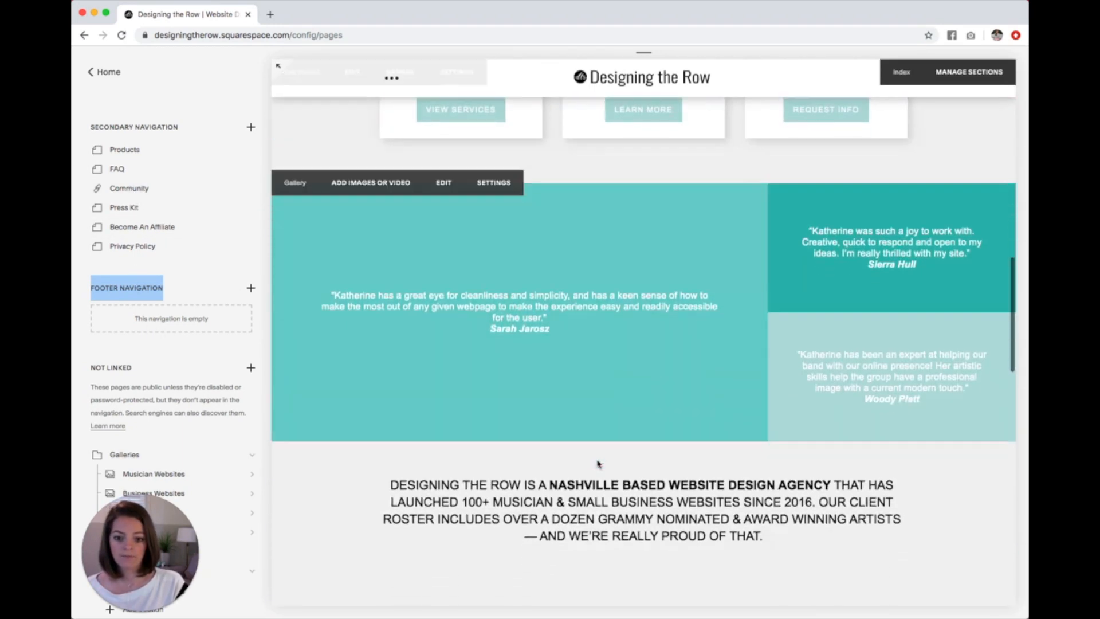
scroll(597, 461, "down", 10)
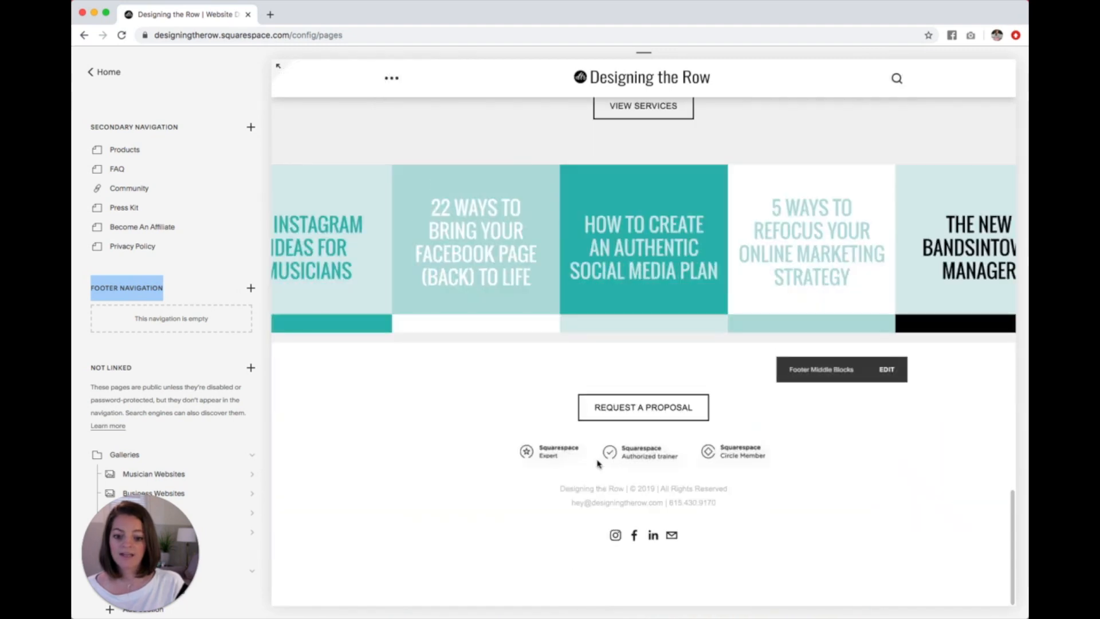
left_click_drag(132, 248, 137, 303)
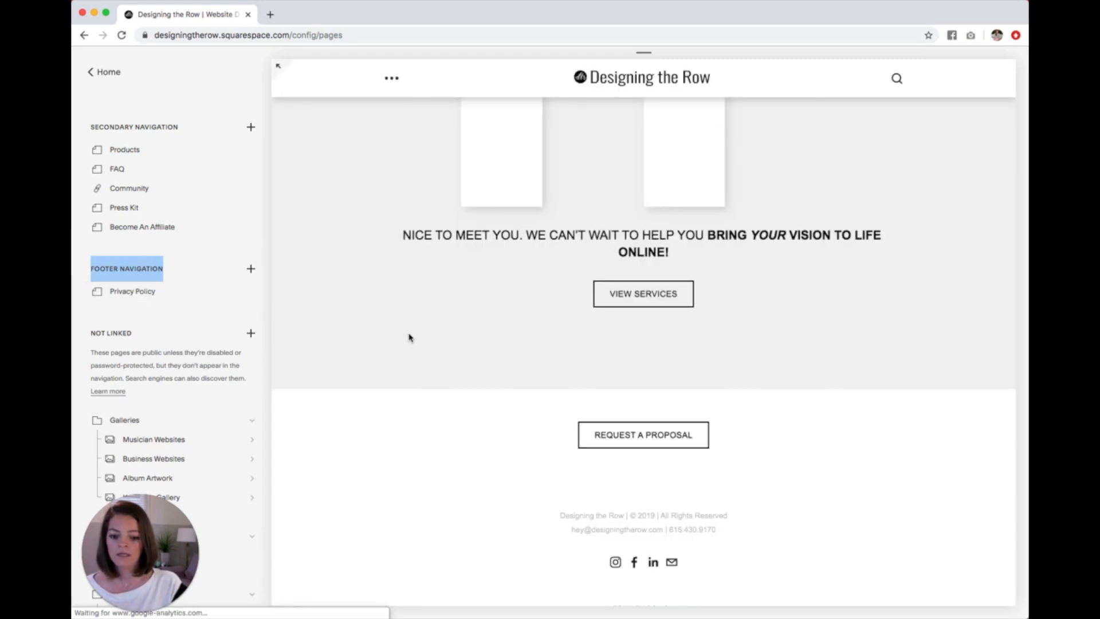
scroll(408, 337, "down", 3)
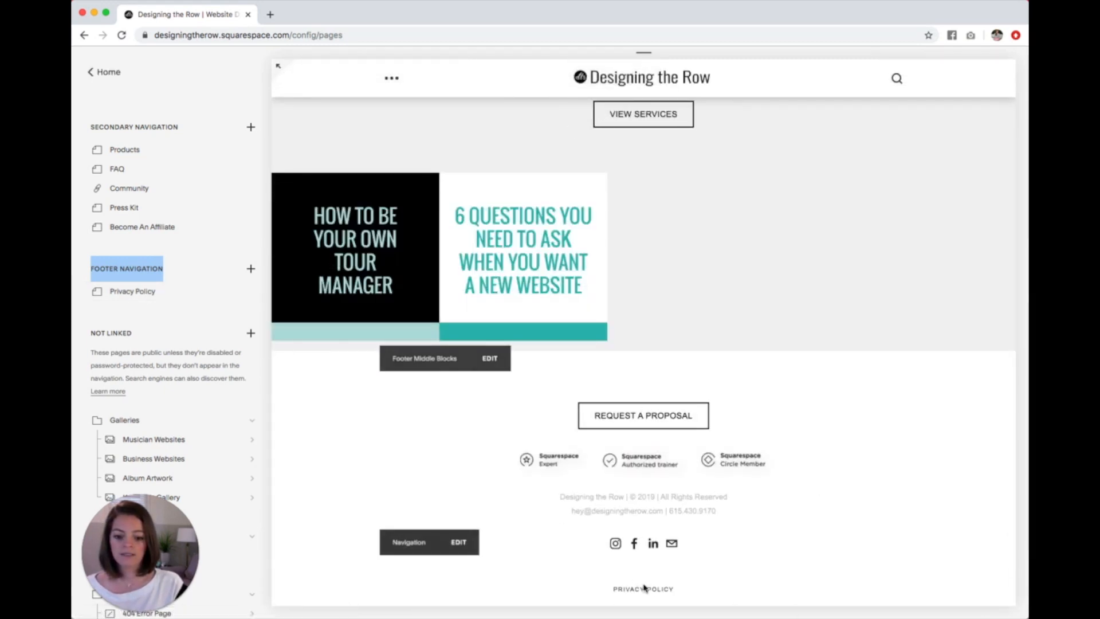
scroll(647, 587, "down", 1)
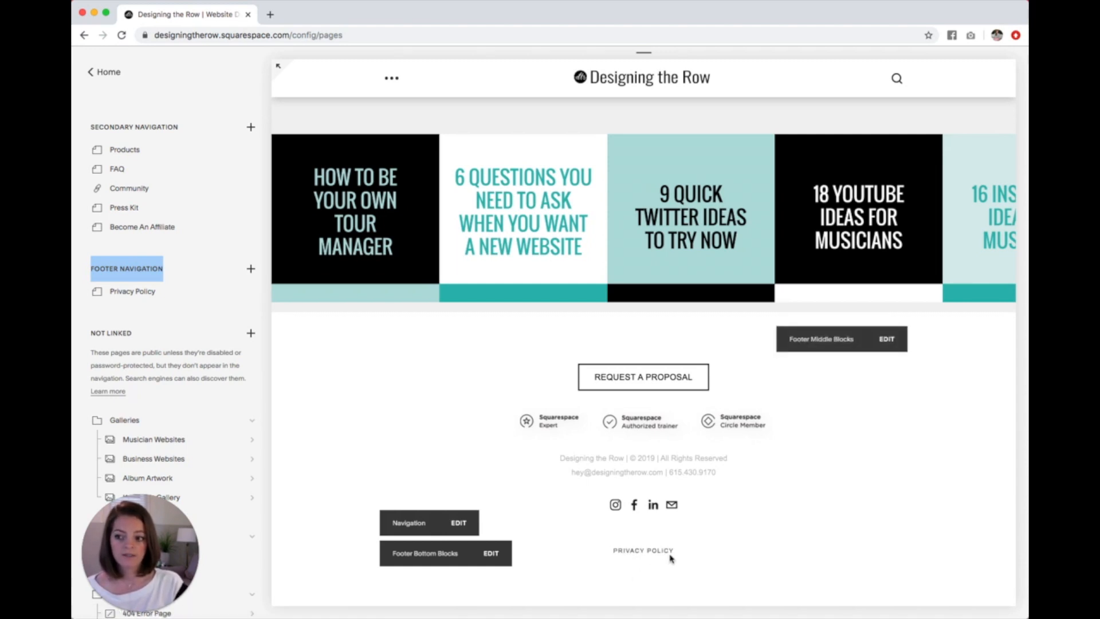
Step: Return the Privacy Policy page to the end of Secondary Navigation and review the home page down to its footer
left_click_drag(132, 291, 133, 246)
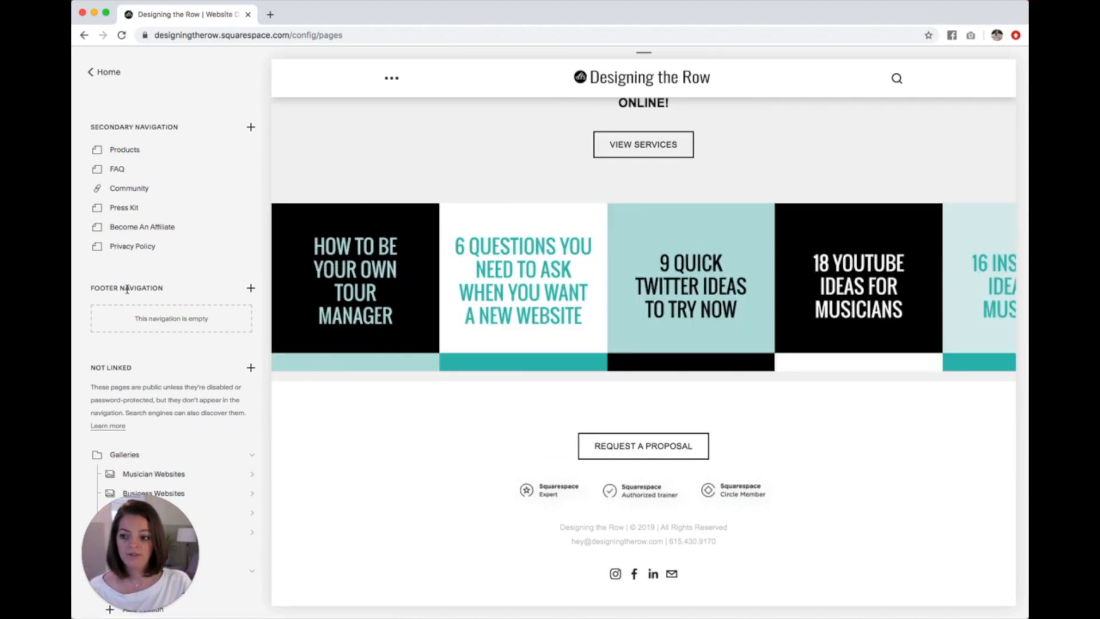
scroll(566, 291, "up", 15)
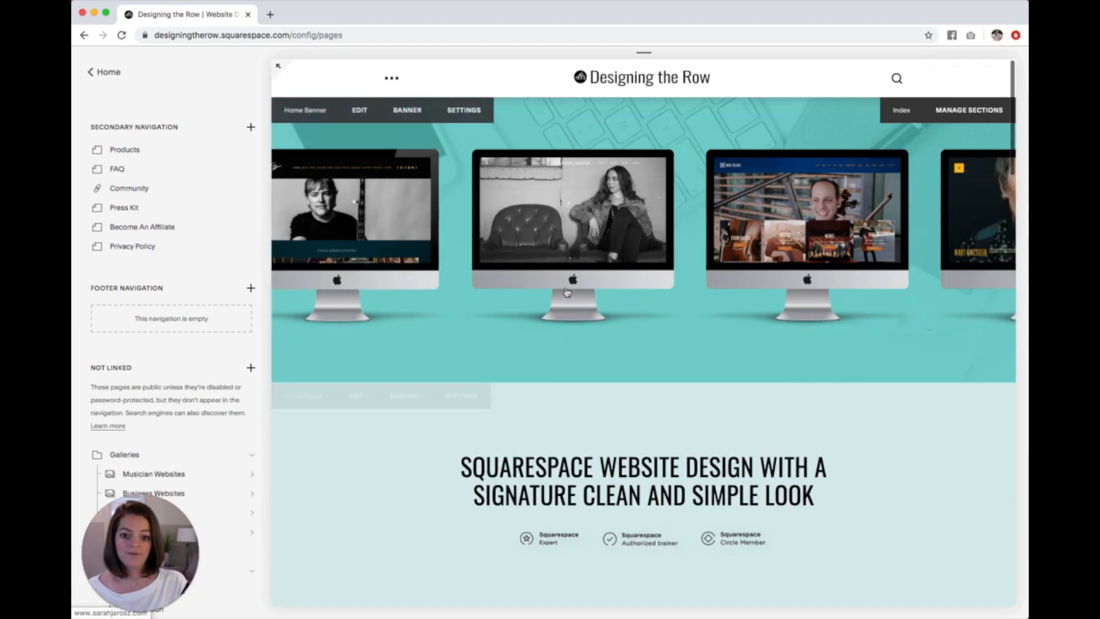
scroll(566, 292, "down", 15)
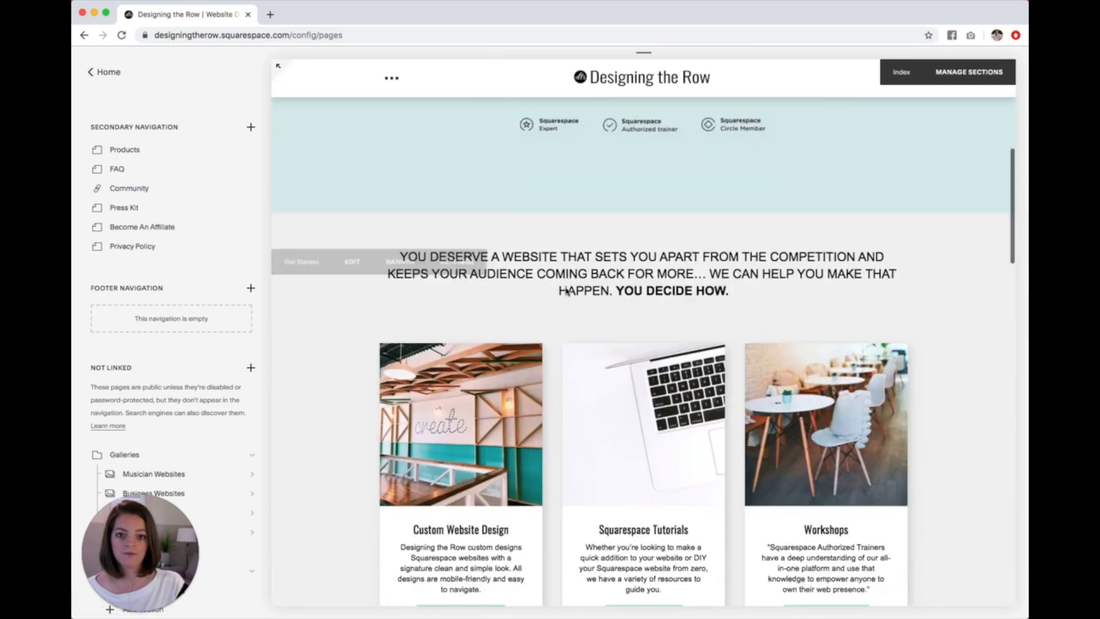
scroll(567, 293, "down", 1)
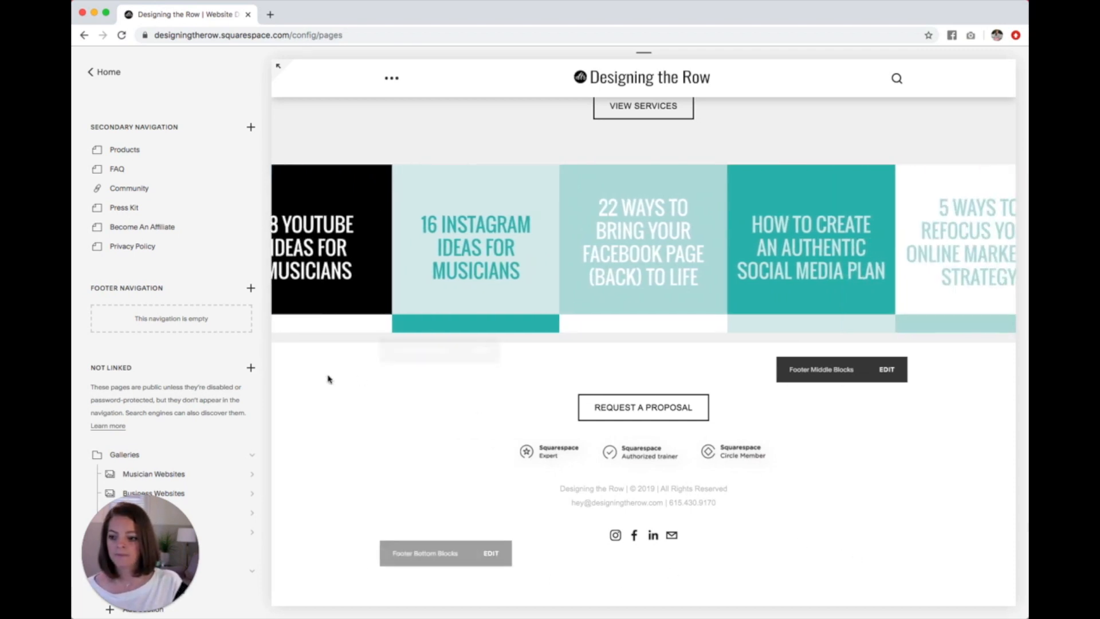
Step: Examine the pages under Not Linked, including the Galleries, Instagram, Landing Pages, Need to rework and Testimonials groups
scroll(136, 387, "down", 2)
left_click_drag(132, 327, 90, 327)
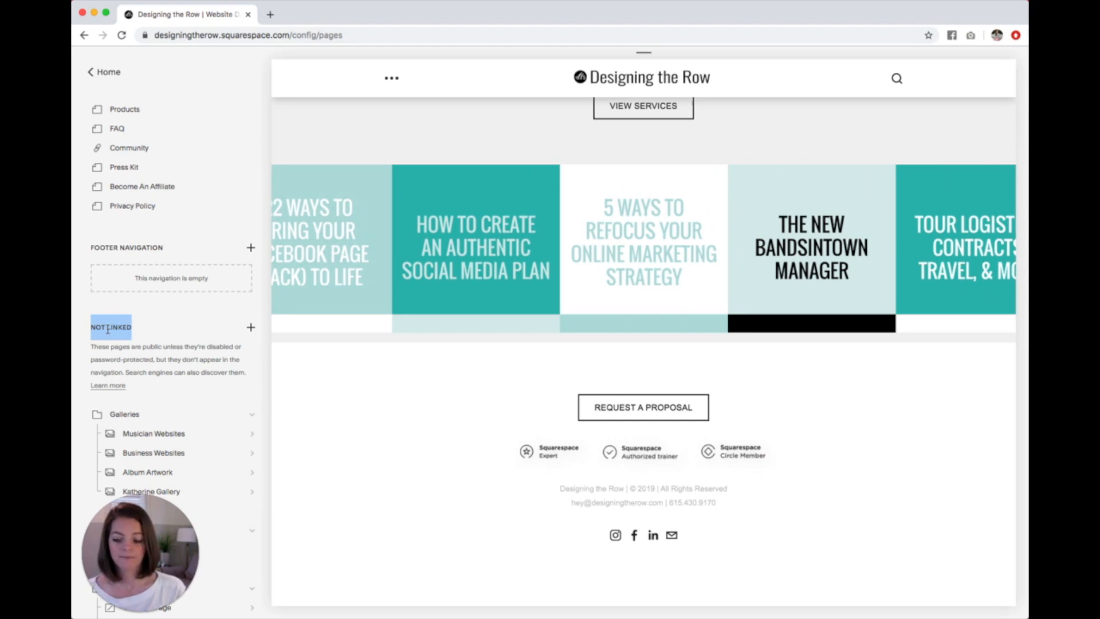
scroll(143, 358, "down", 3)
scroll(166, 367, "down", 1)
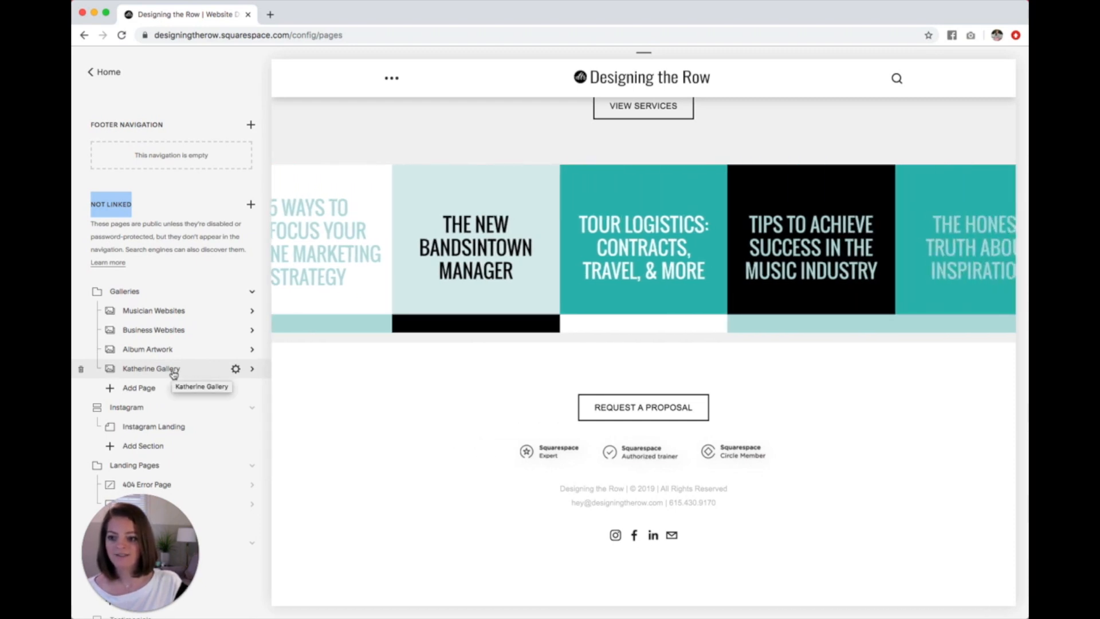
scroll(184, 280, "down", 3)
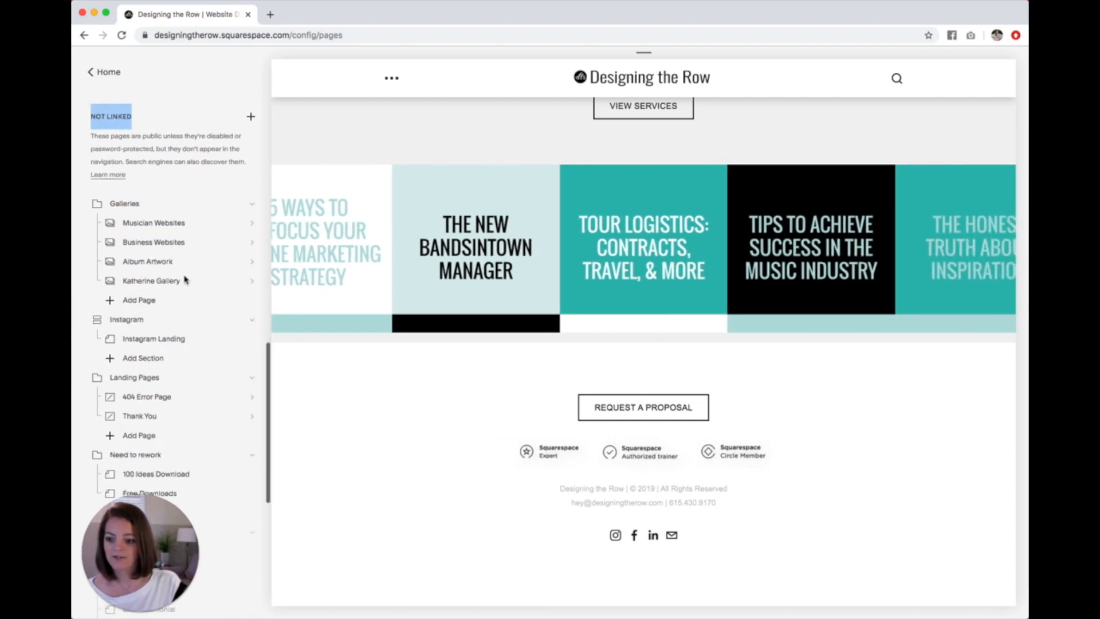
scroll(185, 280, "down", 5)
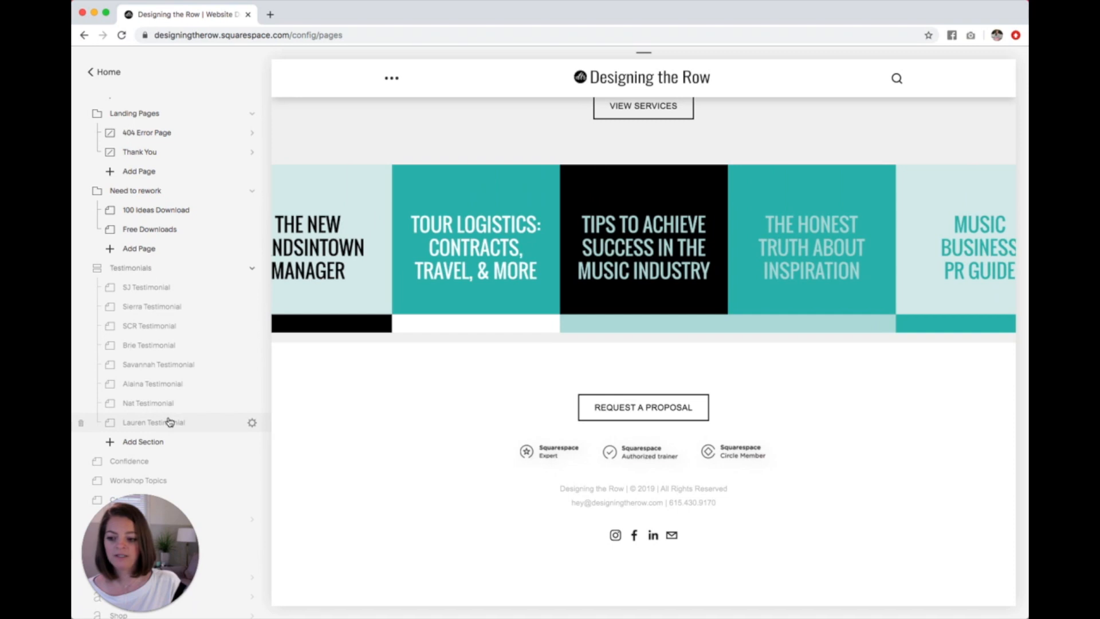
scroll(169, 421, "down", 2)
scroll(172, 412, "down", 1)
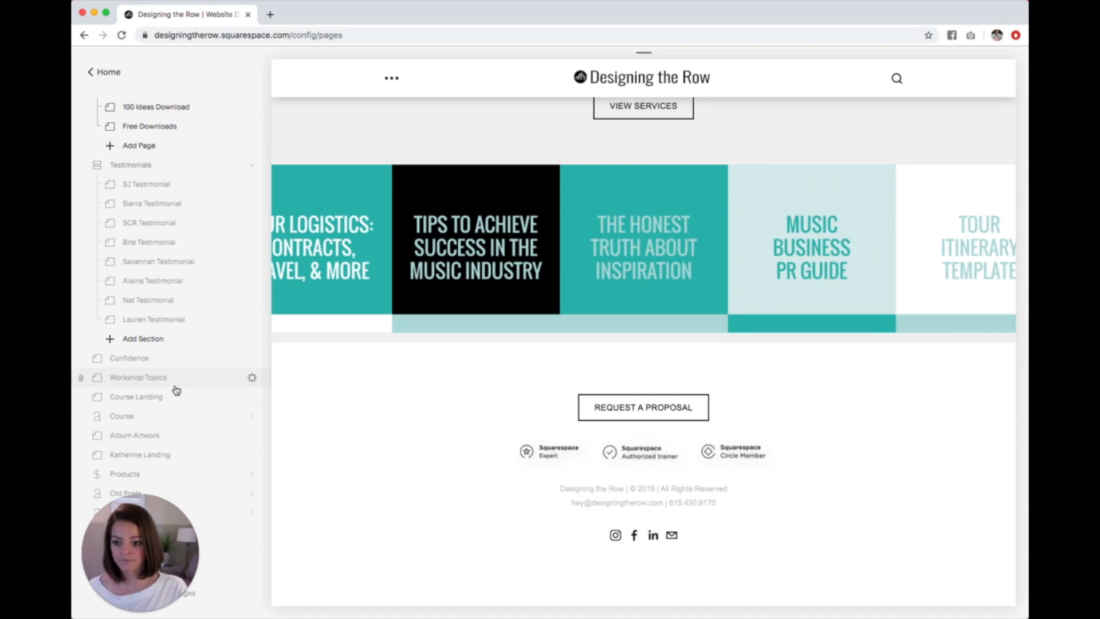
scroll(175, 390, "up", 2)
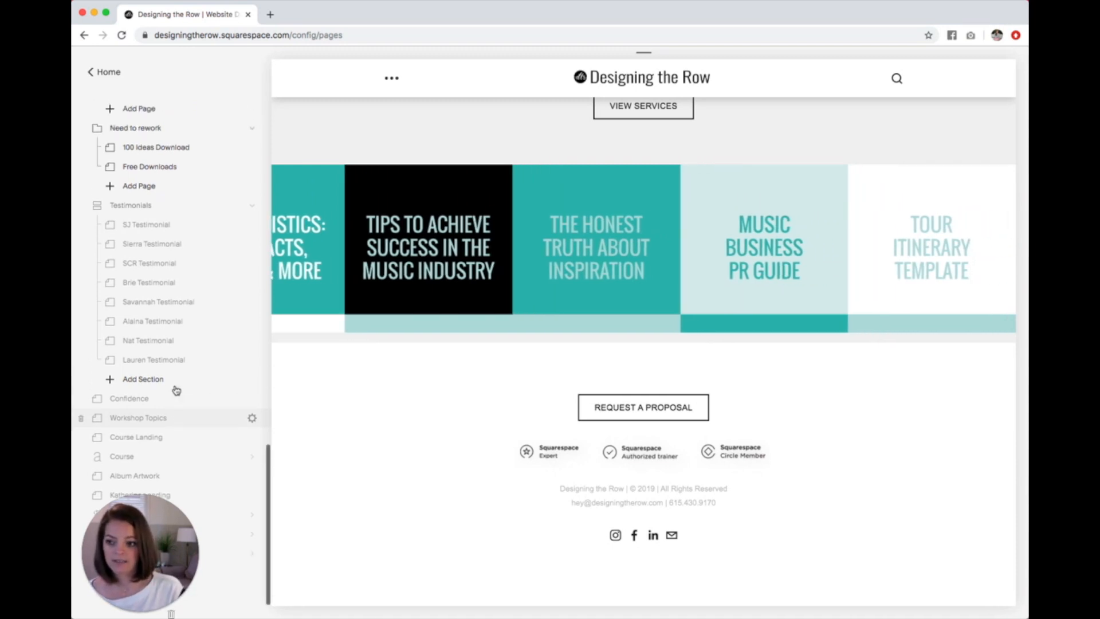
scroll(176, 390, "down", 2)
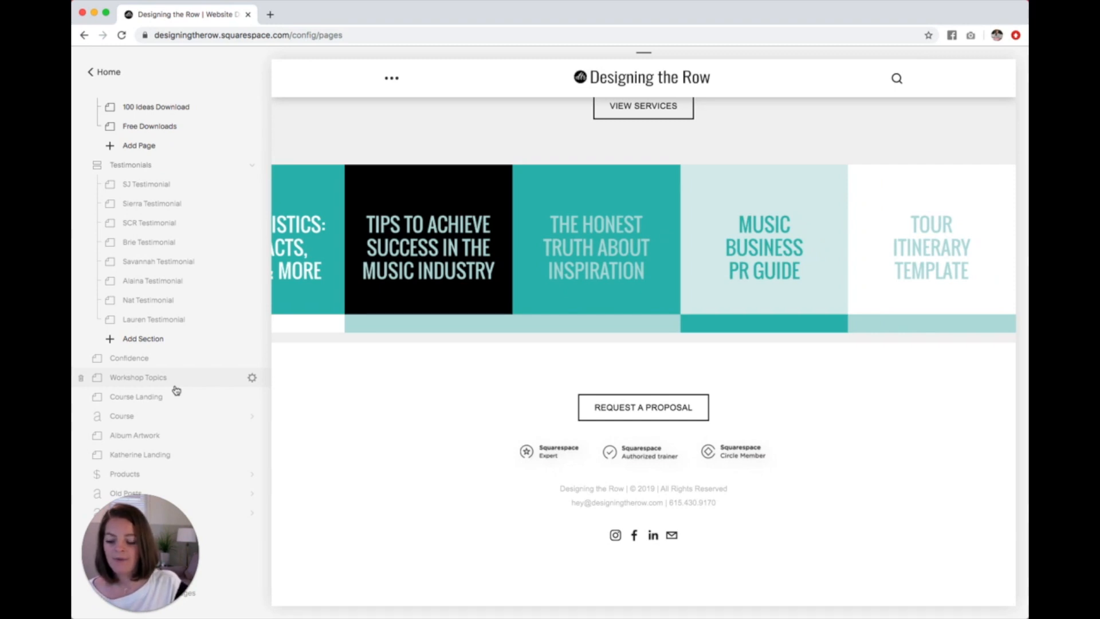
scroll(176, 390, "up", 5)
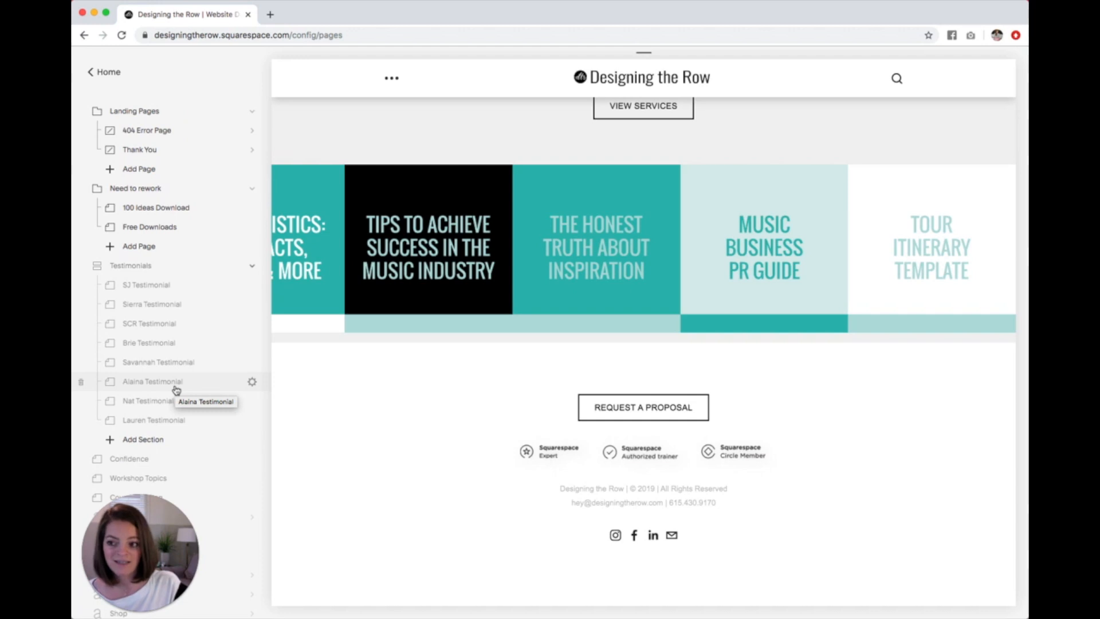
scroll(176, 390, "up", 4)
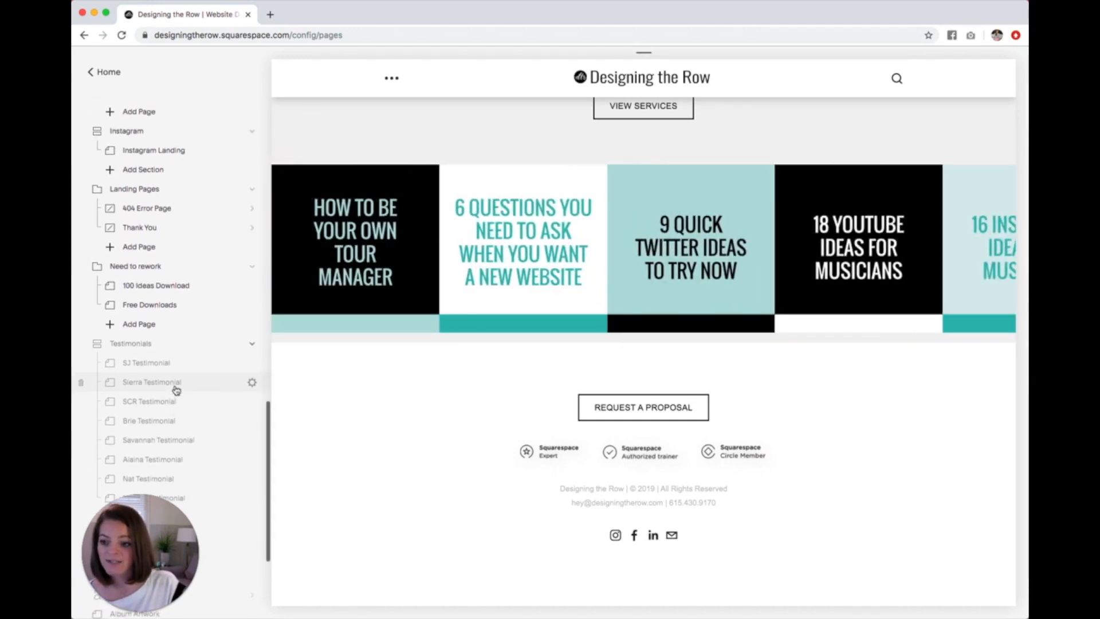
scroll(175, 389, "up", 3)
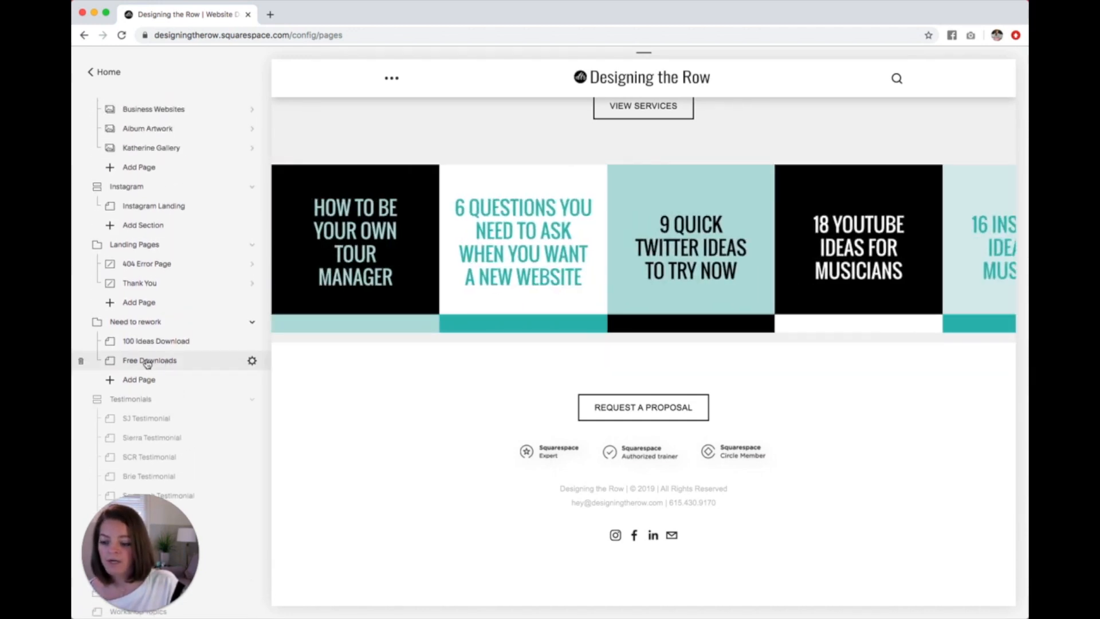
Step: Disable the Free Downloads page in its general page settings and save the change
left_click(252, 361)
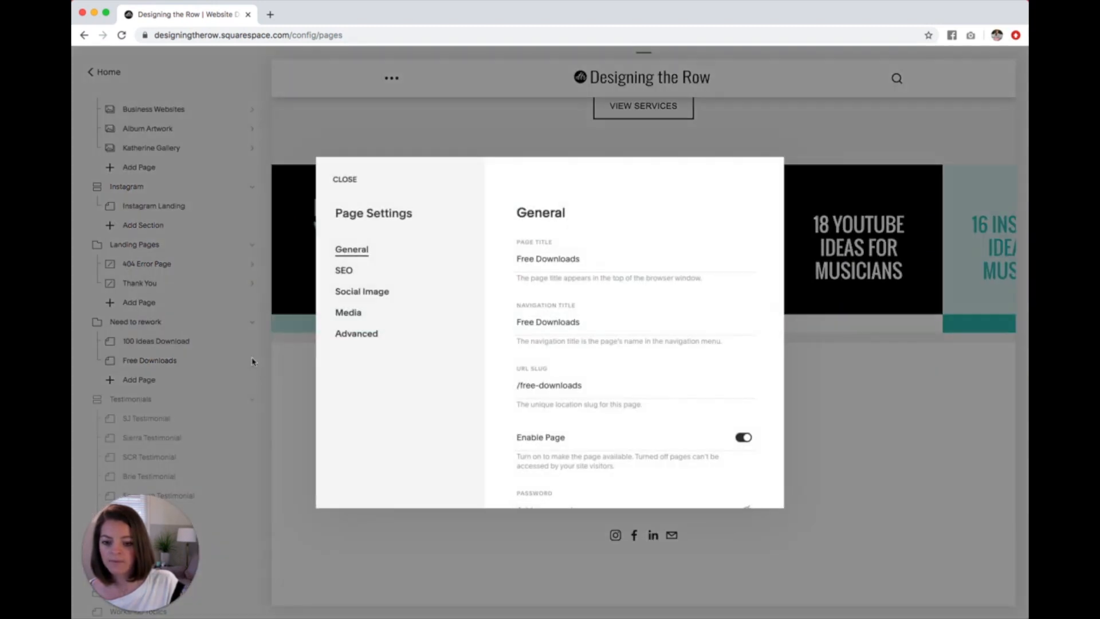
scroll(651, 373, "down", 2)
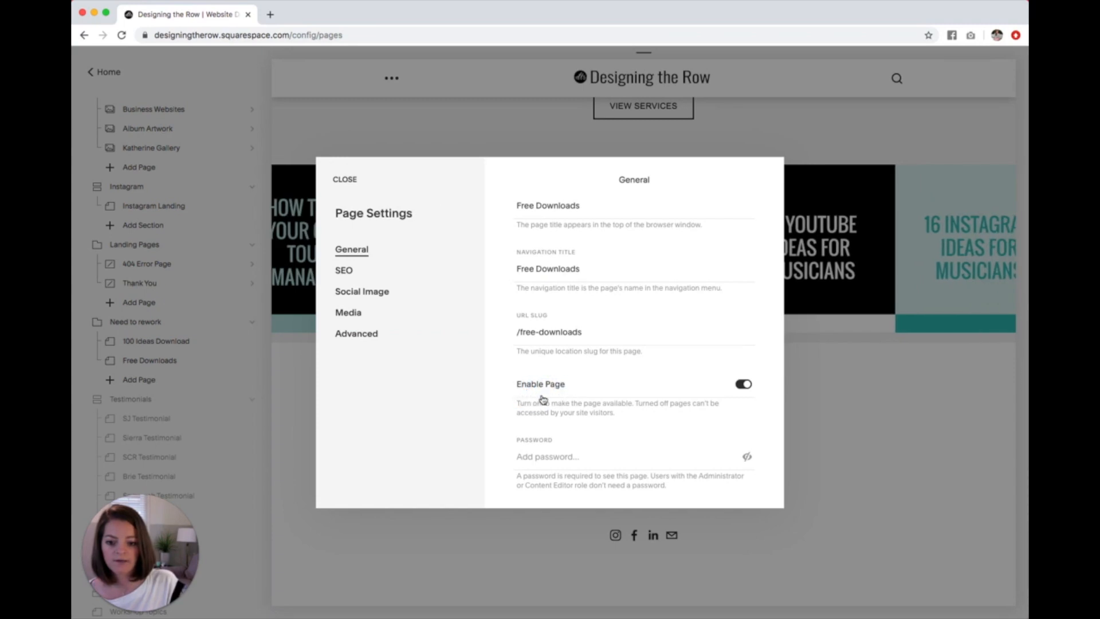
left_click(743, 385)
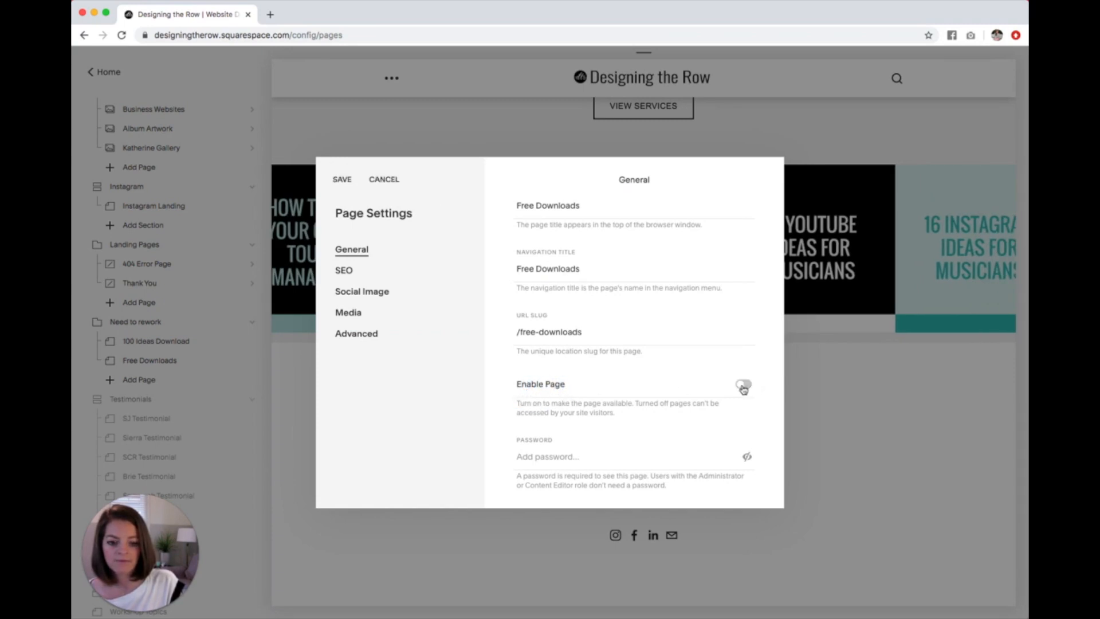
left_click(342, 179)
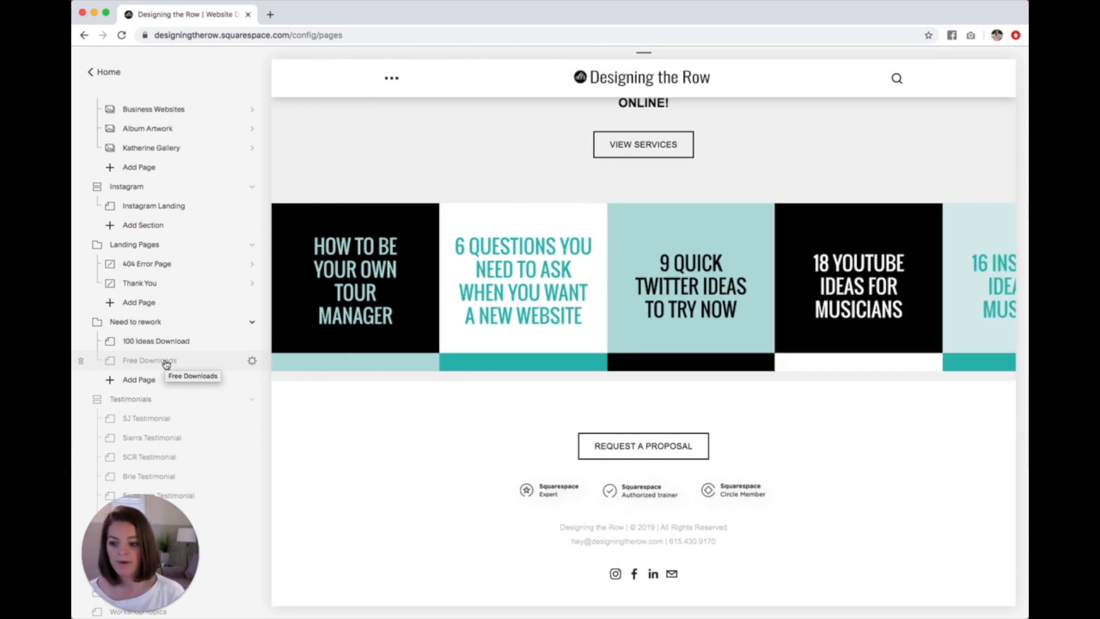
Step: Enable the Free Downloads page again in its general page settings and save
left_click(251, 361)
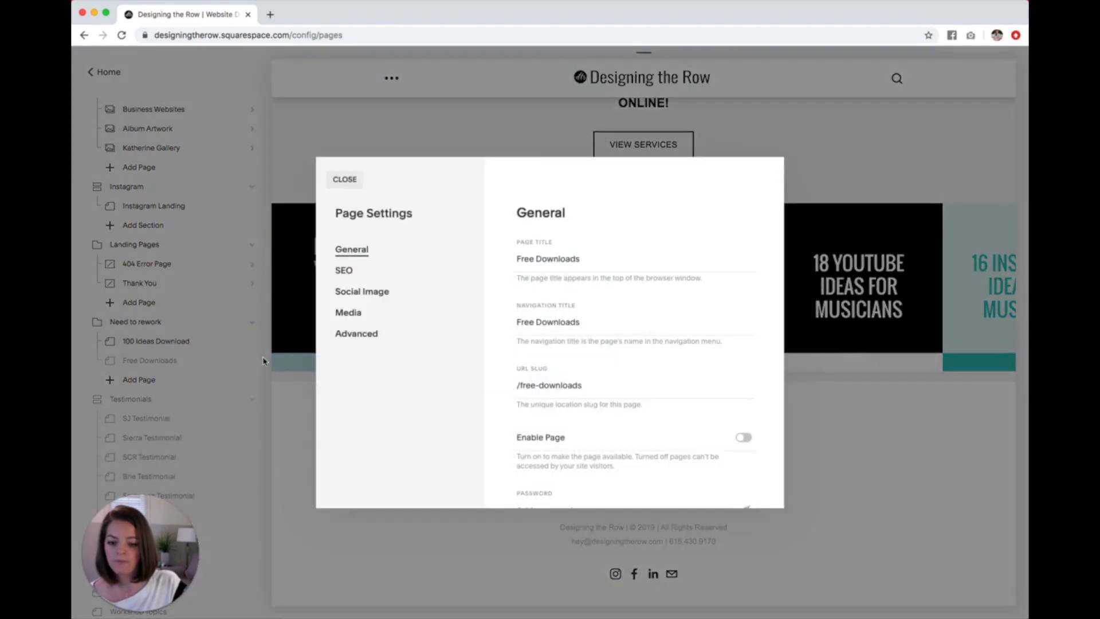
left_click(743, 437)
left_click(342, 179)
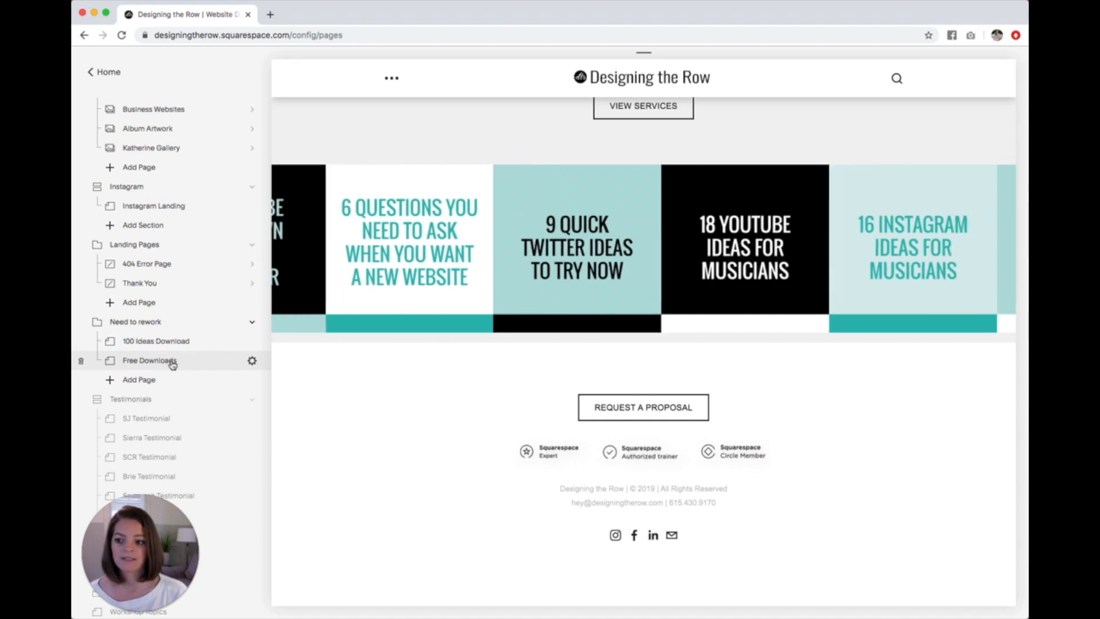
scroll(143, 332, "up", 1)
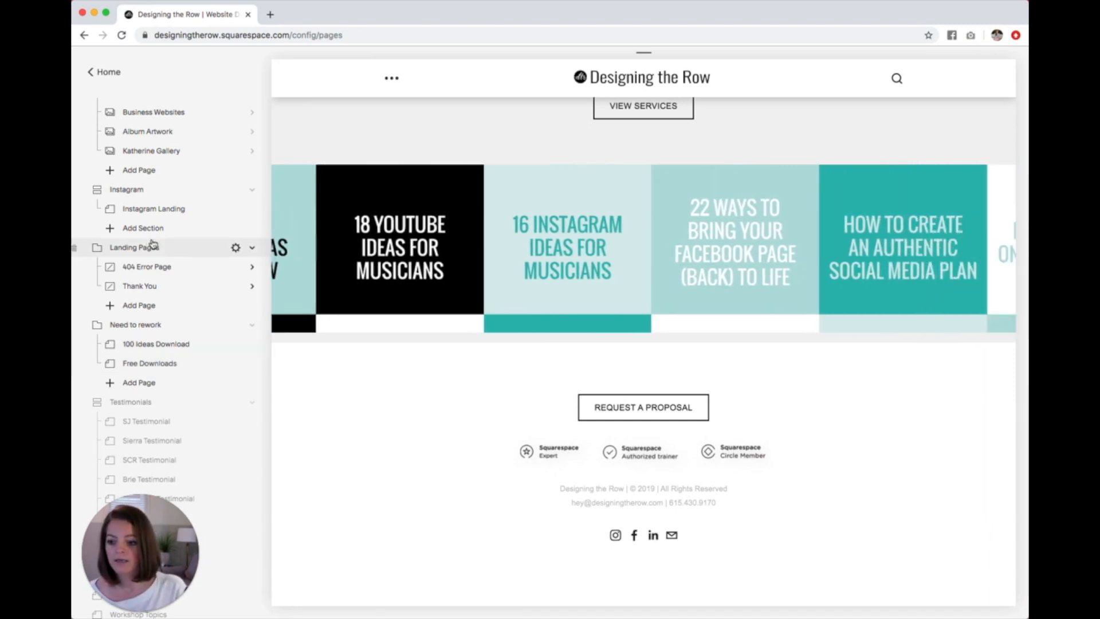
Step: Review the page types that can be added to Primary Navigation, including the layout options for an About page, without creating one
scroll(170, 305, "up", 3)
scroll(170, 305, "up", 10)
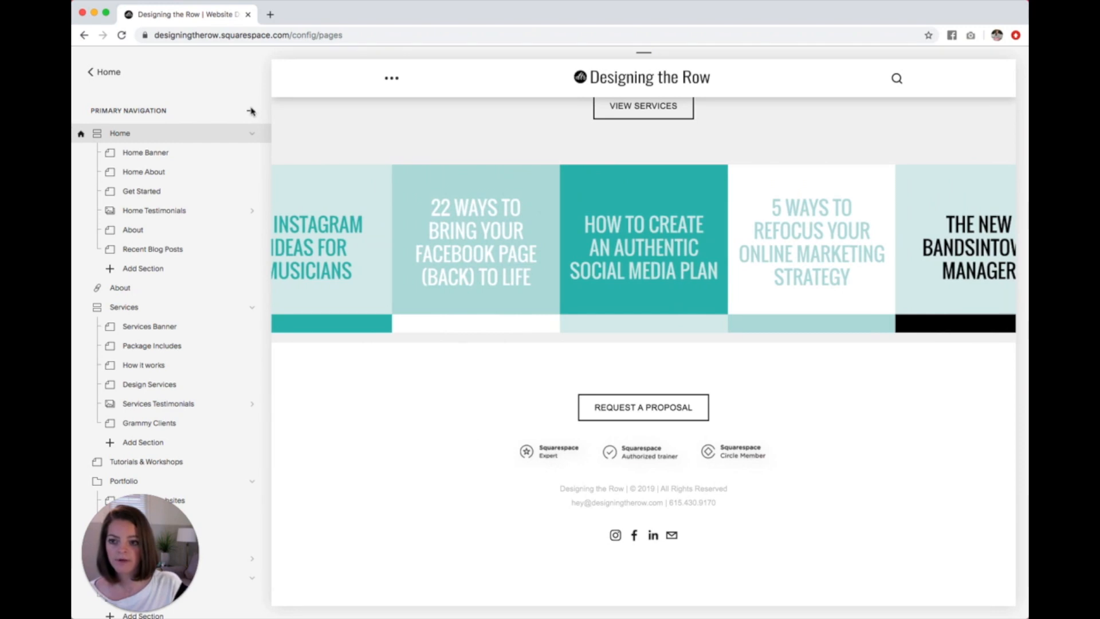
left_click(251, 112)
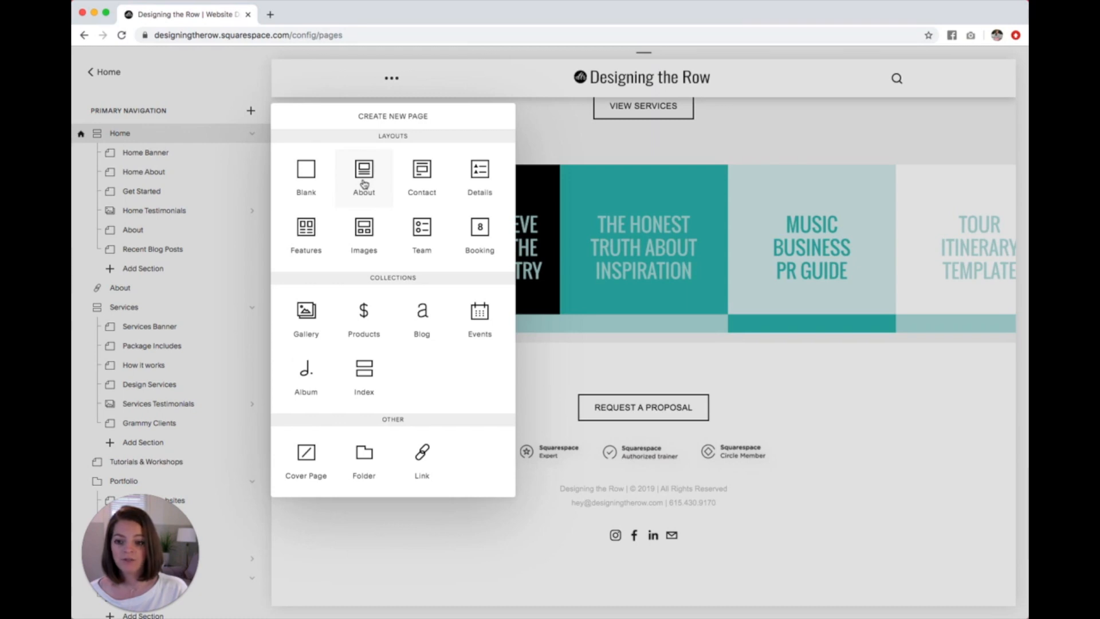
left_click(364, 183)
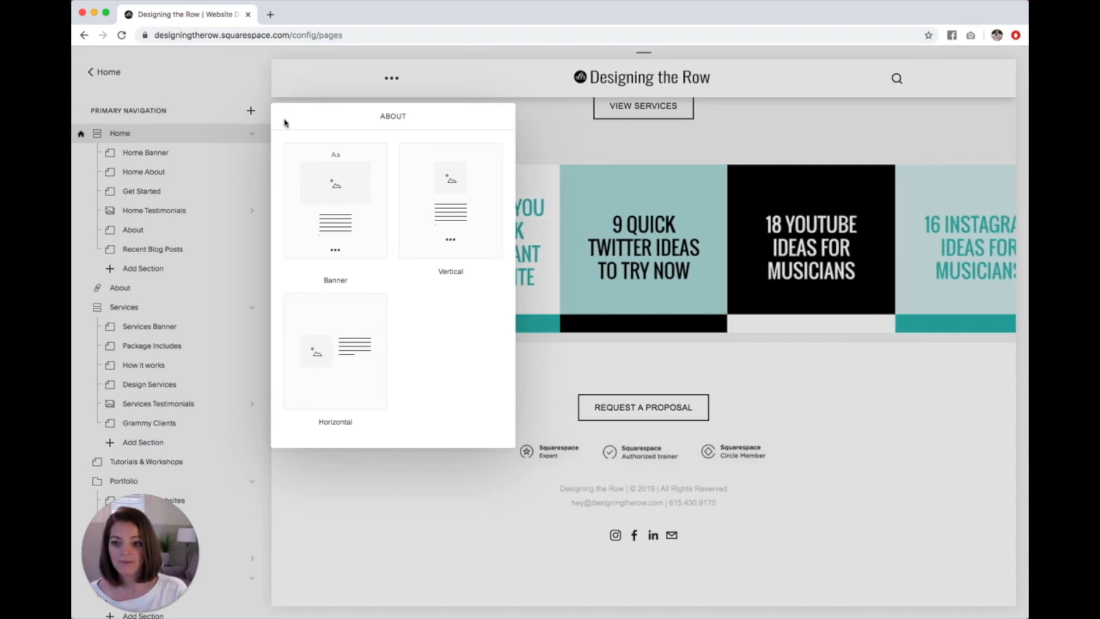
left_click(240, 89)
left_click(250, 110)
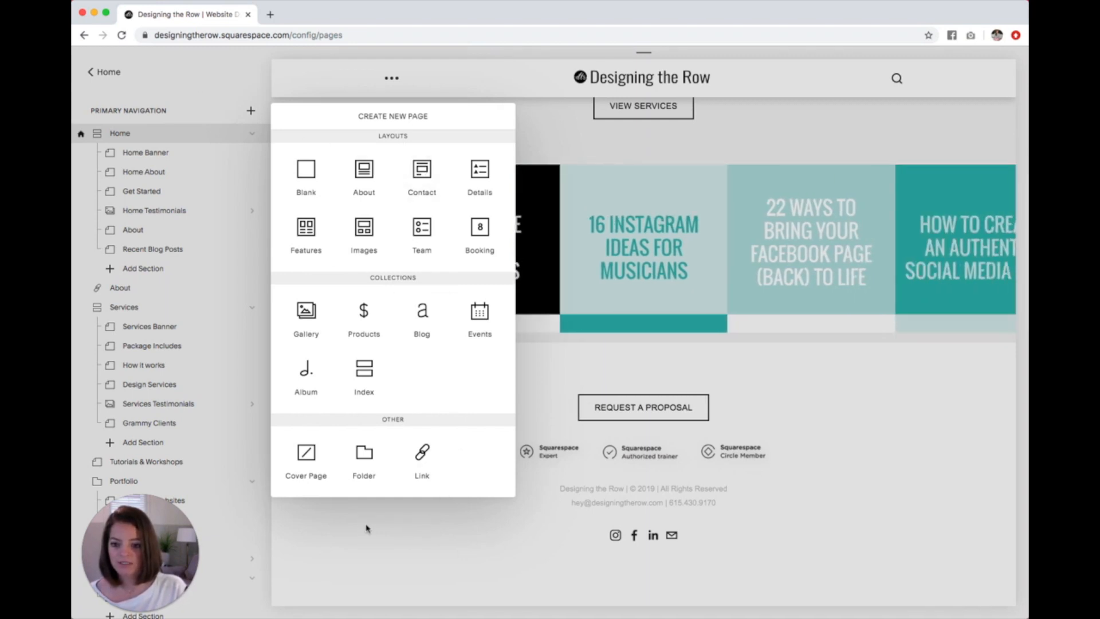
left_click(170, 97)
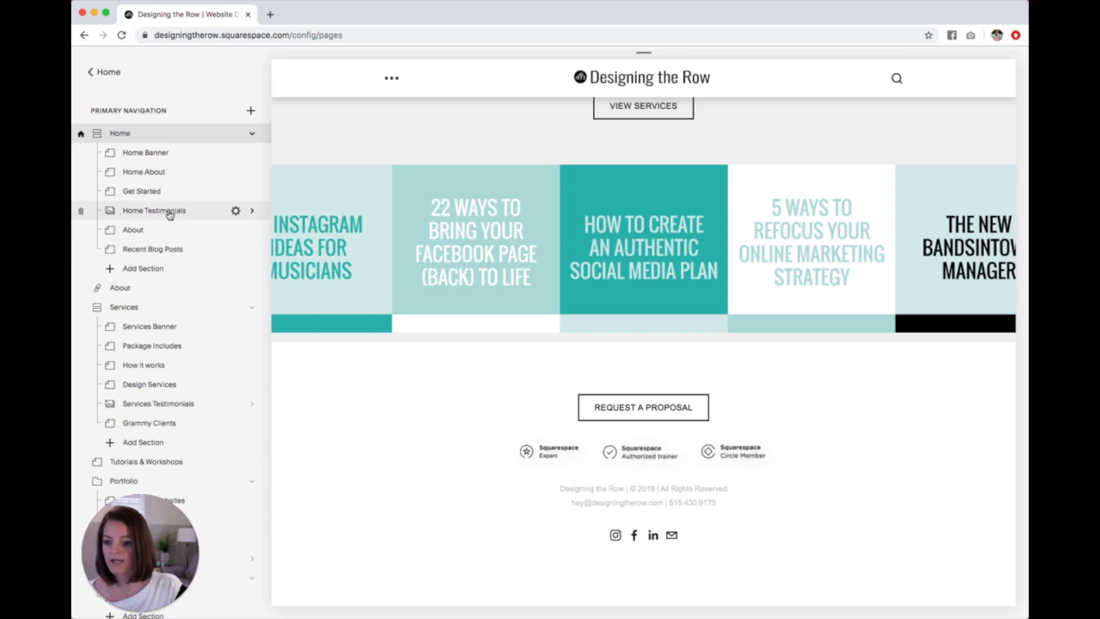
Step: Compare the Primary Navigation pages with the site preview's menu, opening the Portfolio folder there and returning to the main menu
scroll(174, 310, "down", 2)
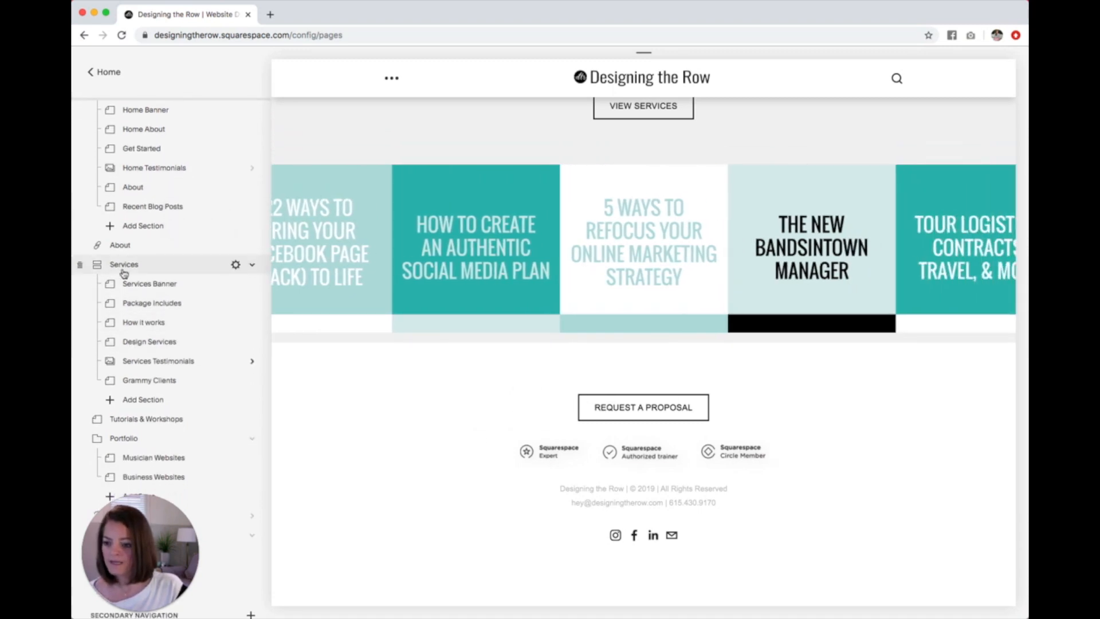
scroll(151, 350, "down", 1)
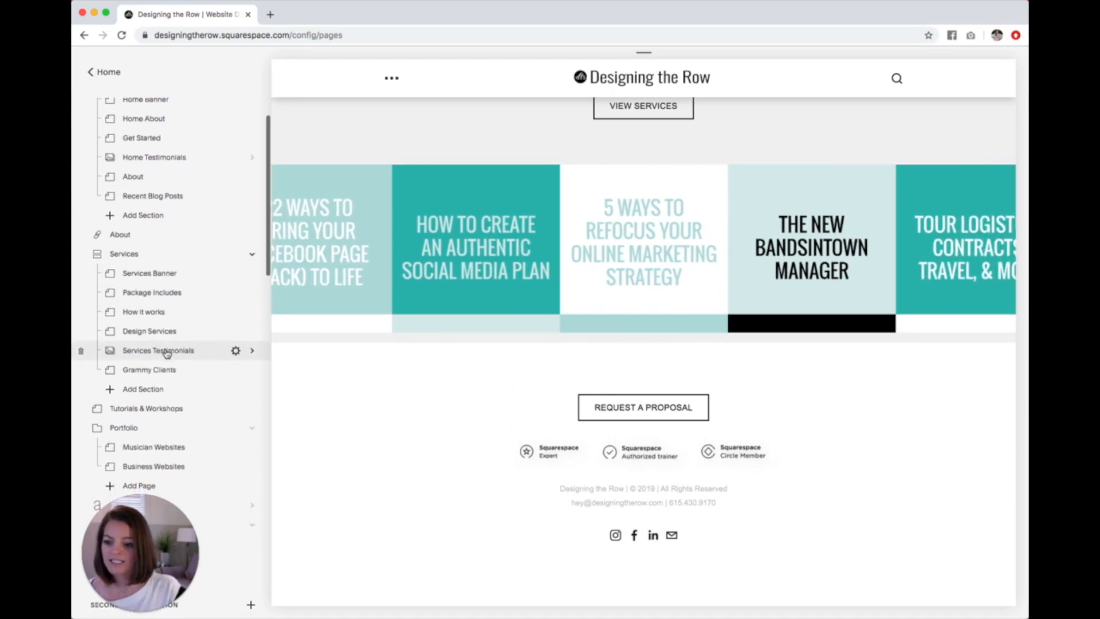
scroll(114, 353, "down", 3)
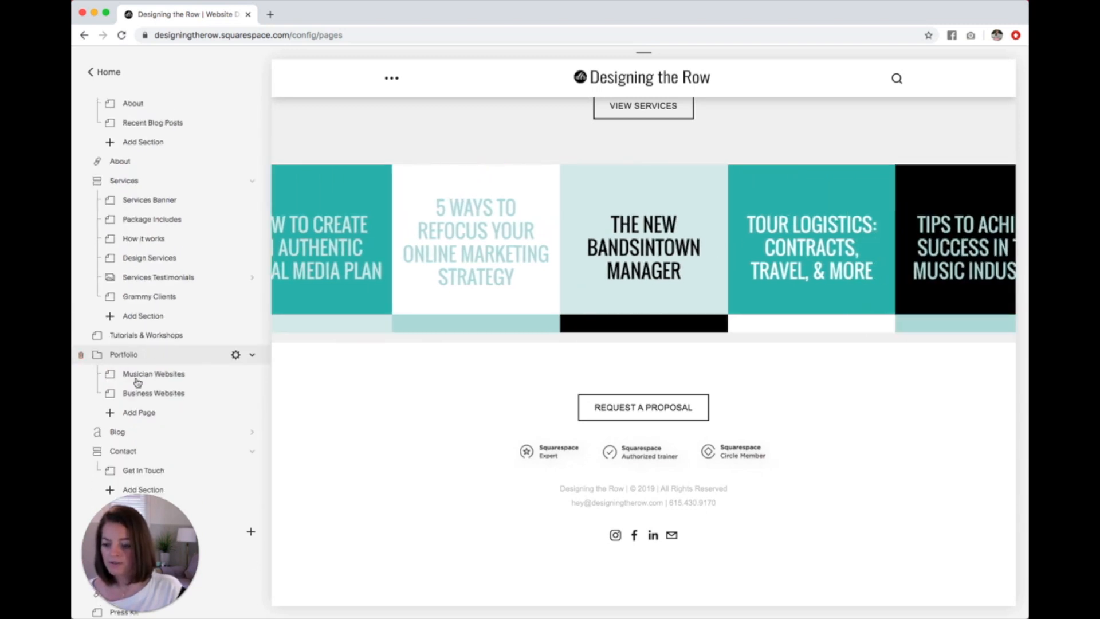
scroll(575, 223, "up", 15)
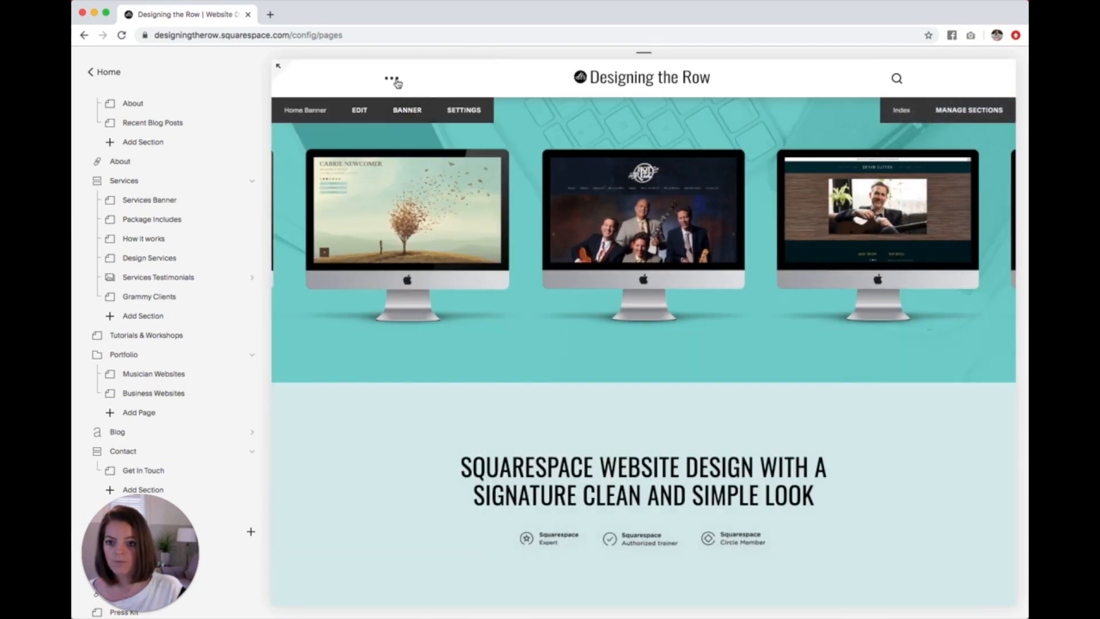
left_click(394, 79)
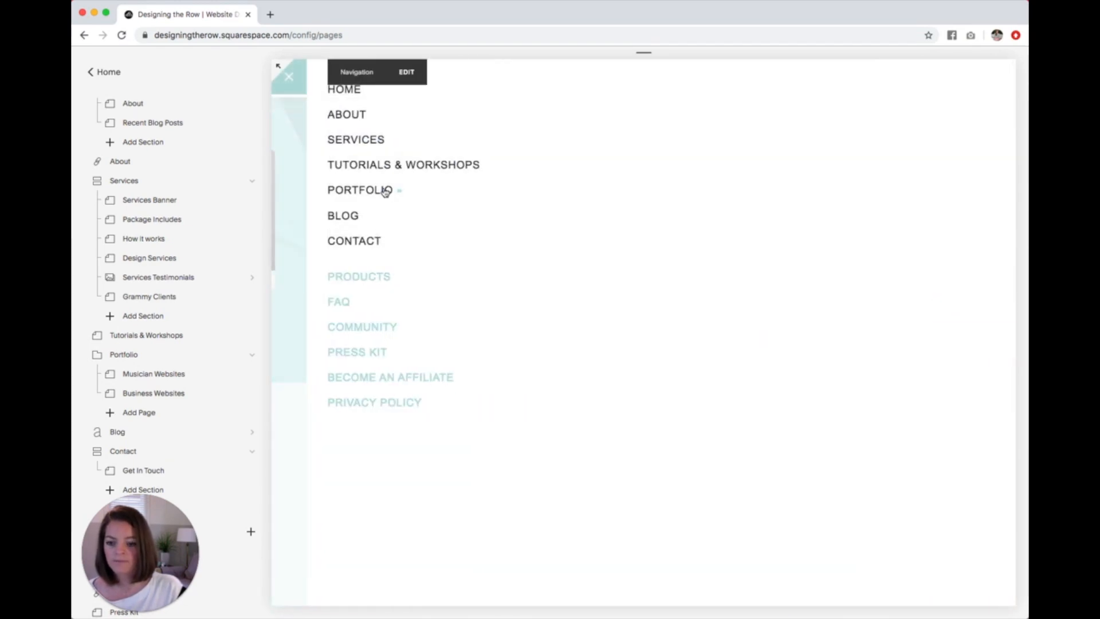
left_click(381, 190)
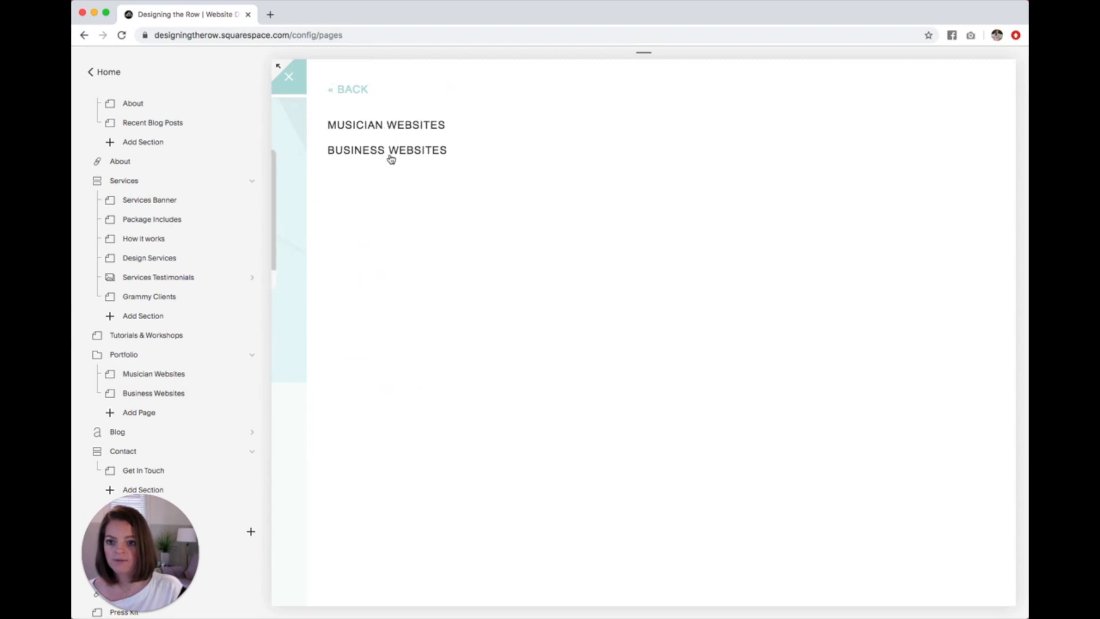
left_click(356, 89)
Step: Examine the full page list from Primary Navigation through Secondary, Footer and Not Linked, alongside the preview's open menu
scroll(216, 199, "down", 2)
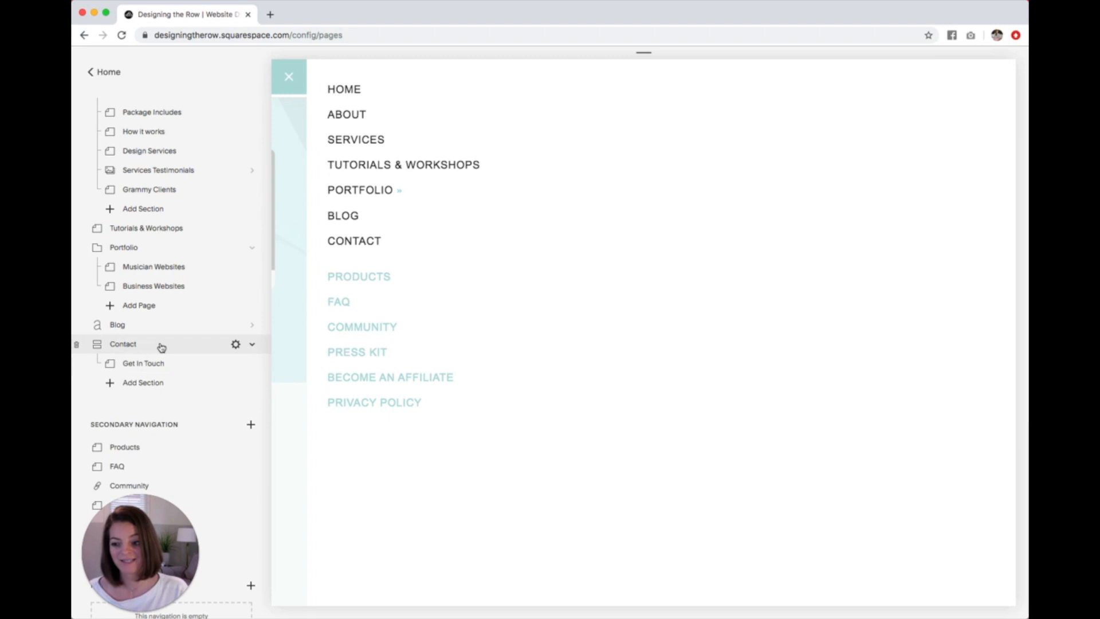
scroll(161, 348, "up", 5)
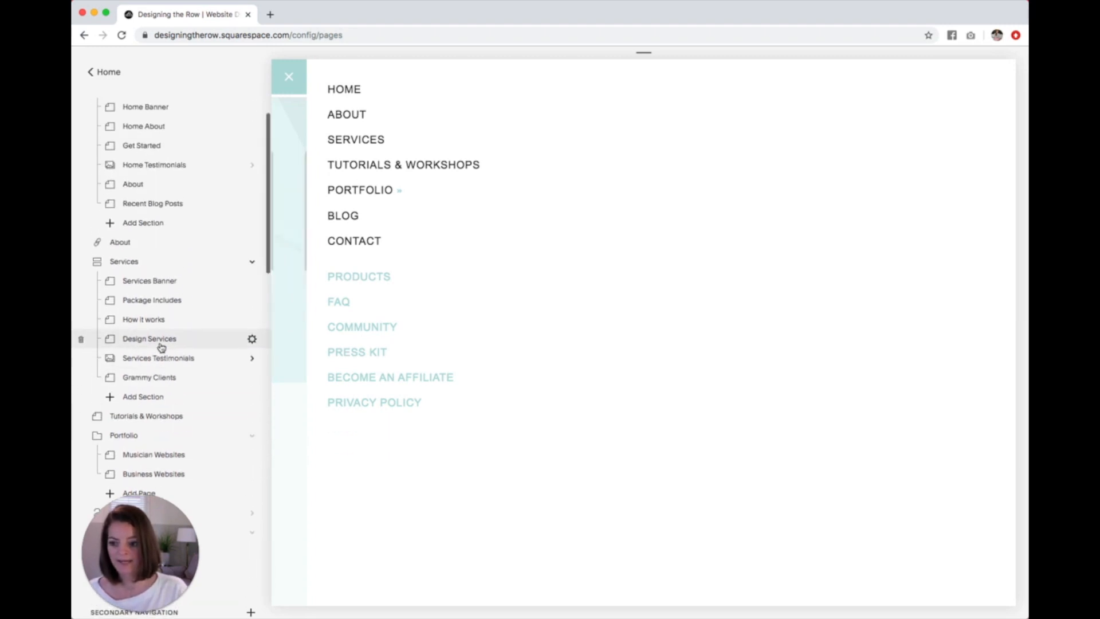
scroll(188, 304, "down", 10)
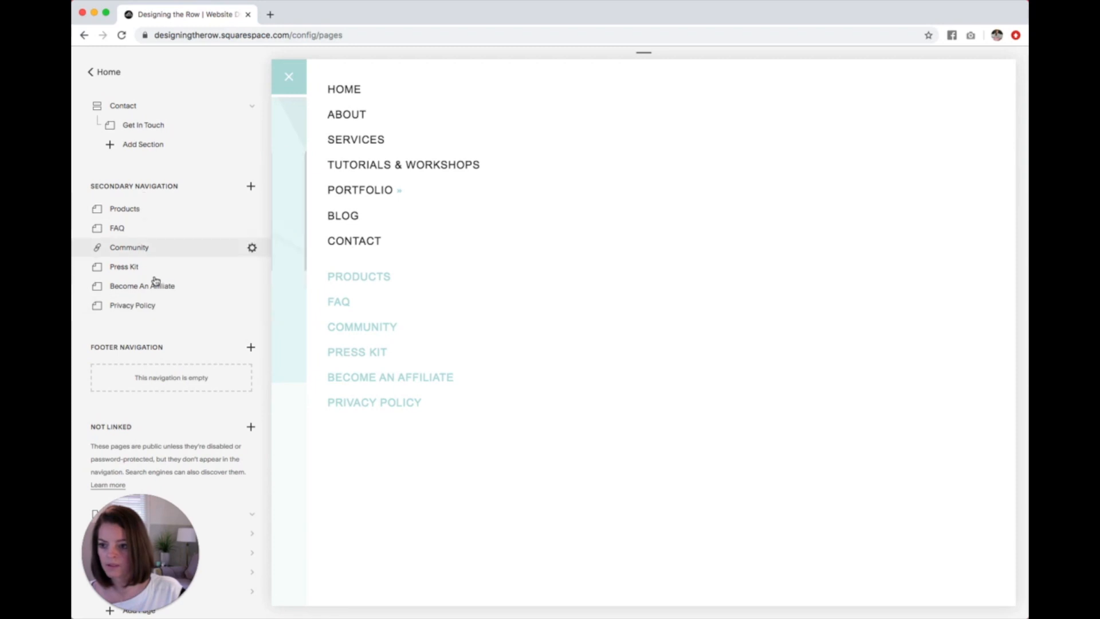
scroll(140, 250, "up", 10)
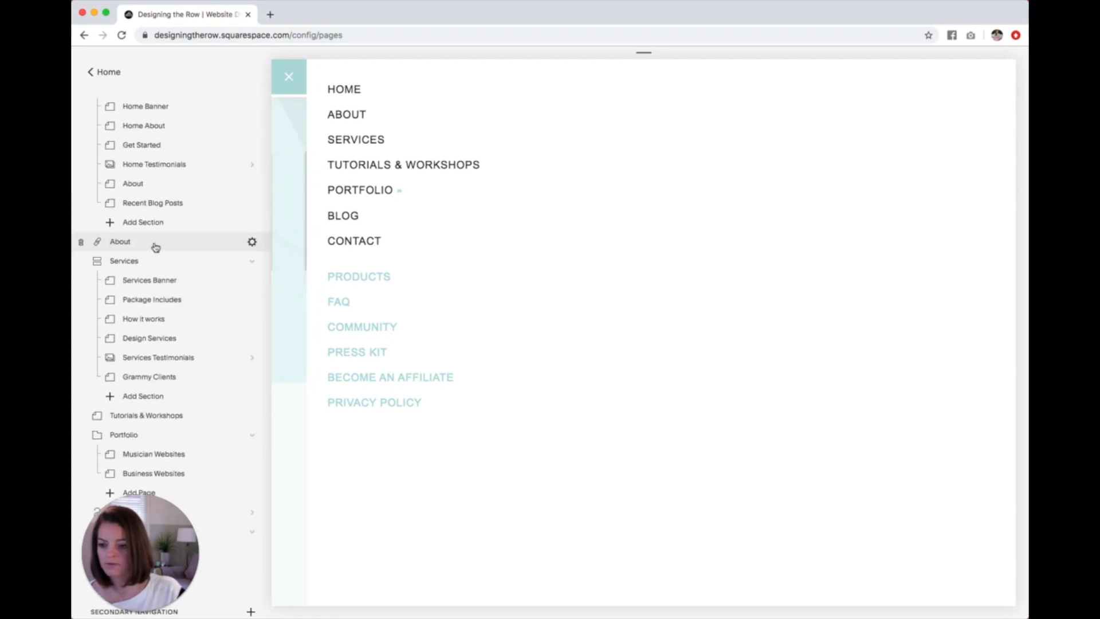
scroll(153, 246, "down", 10)
scroll(155, 248, "down", 10)
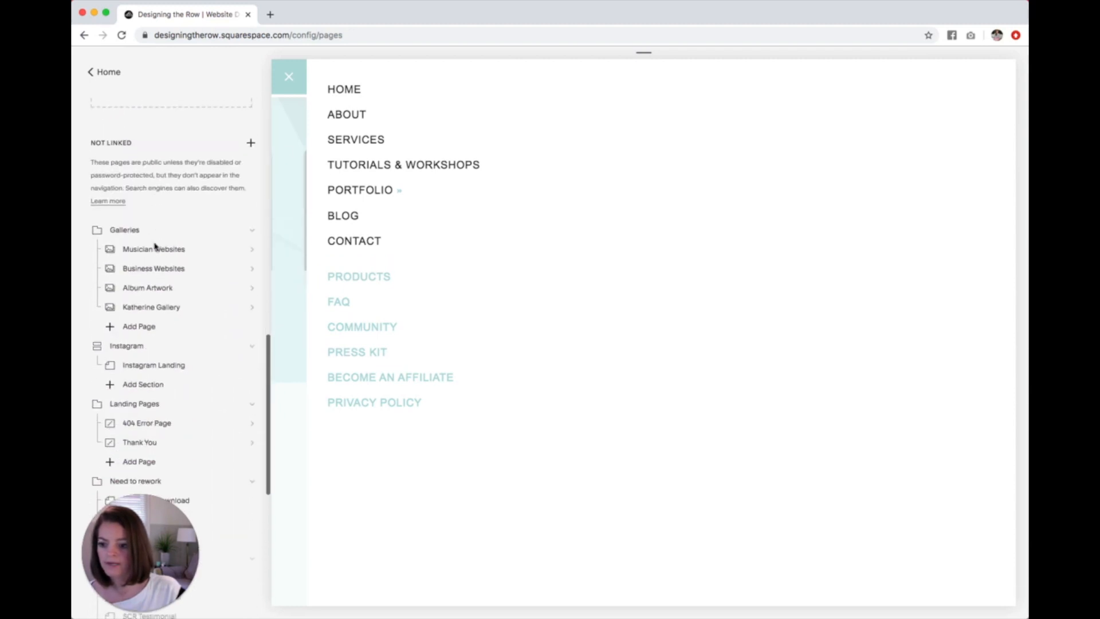
scroll(156, 247, "down", 7)
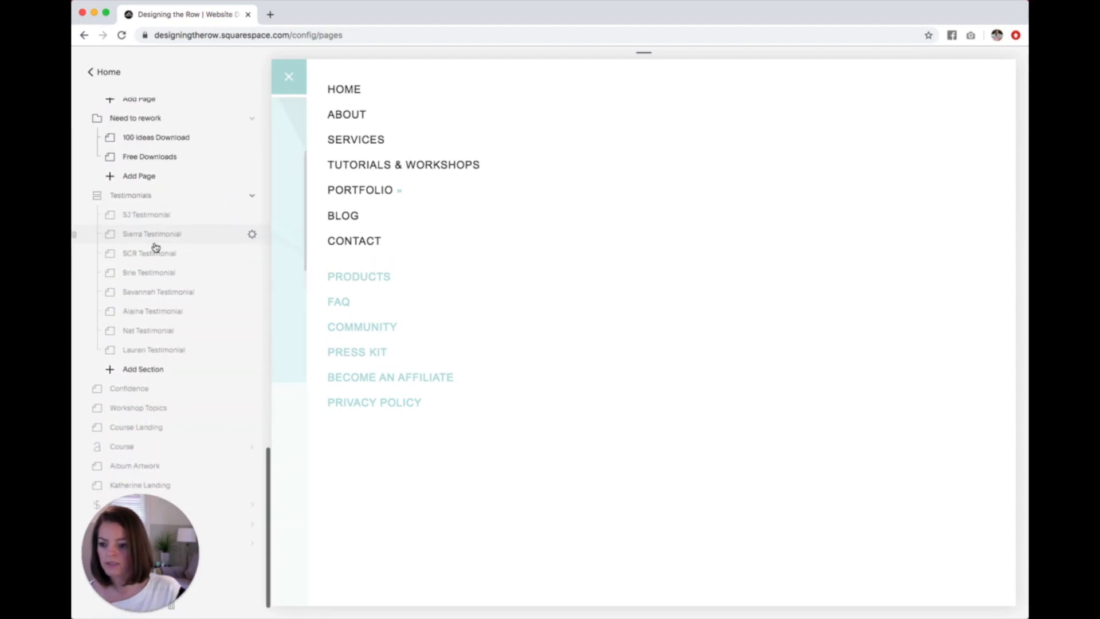
scroll(167, 232, "up", 20)
scroll(171, 228, "up", 8)
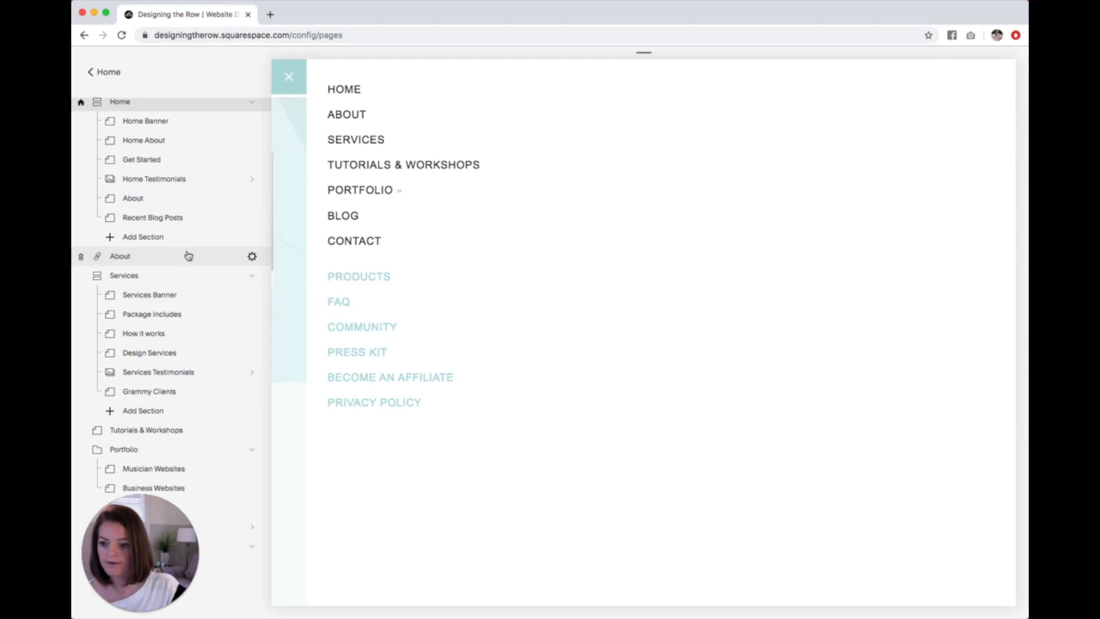
Step: Inspect the About link's settings in Primary Navigation and follow that link from the preview's menu to the home page's About section
left_click(252, 258)
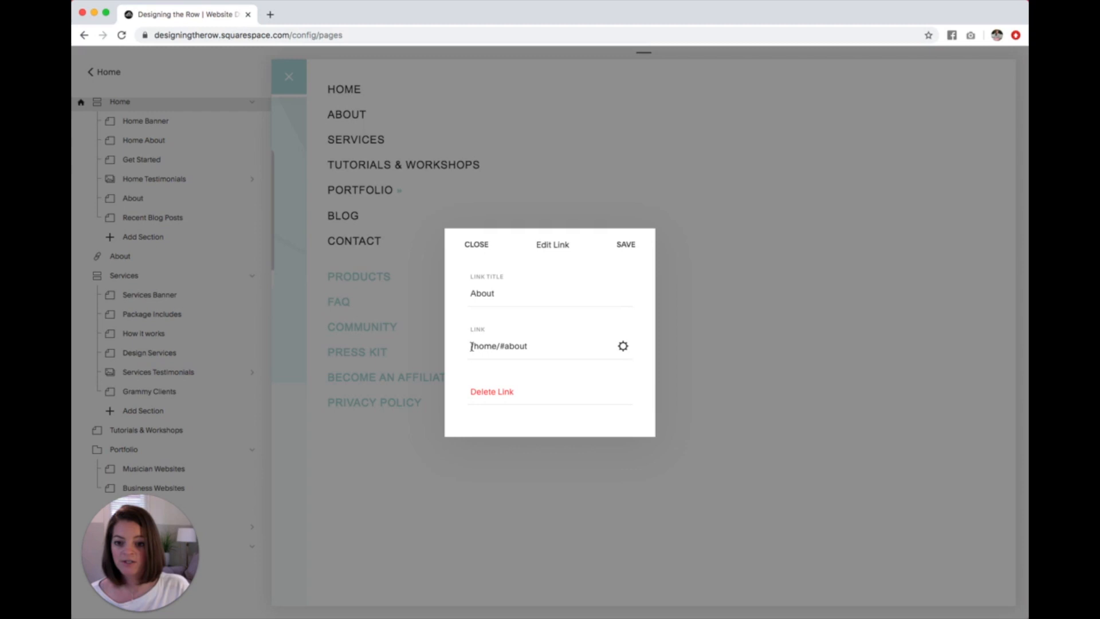
left_click(476, 249)
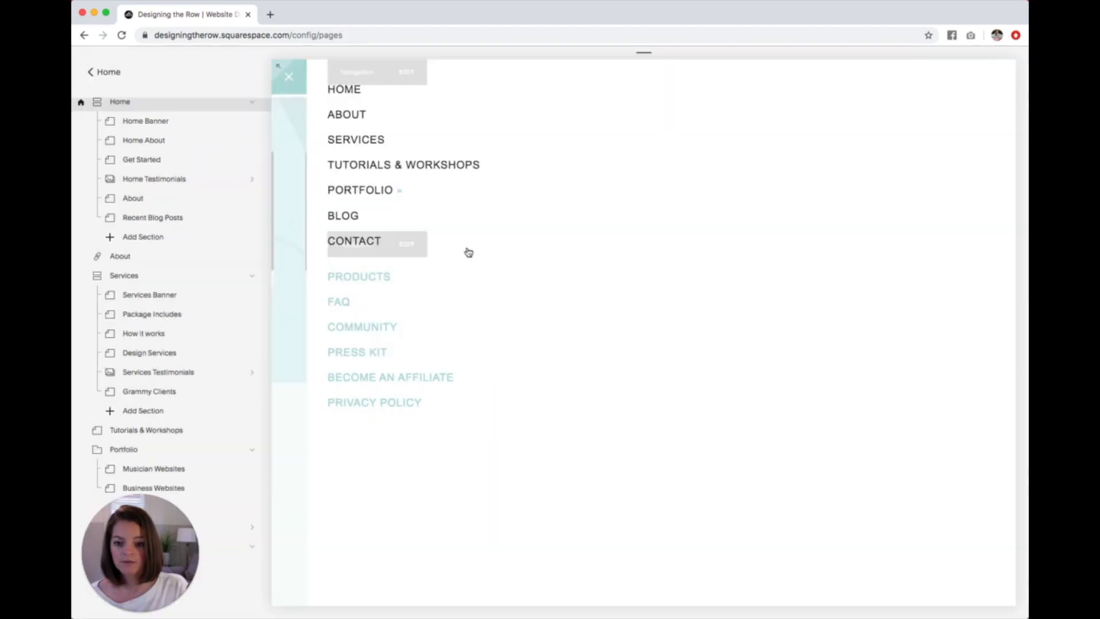
left_click(341, 127)
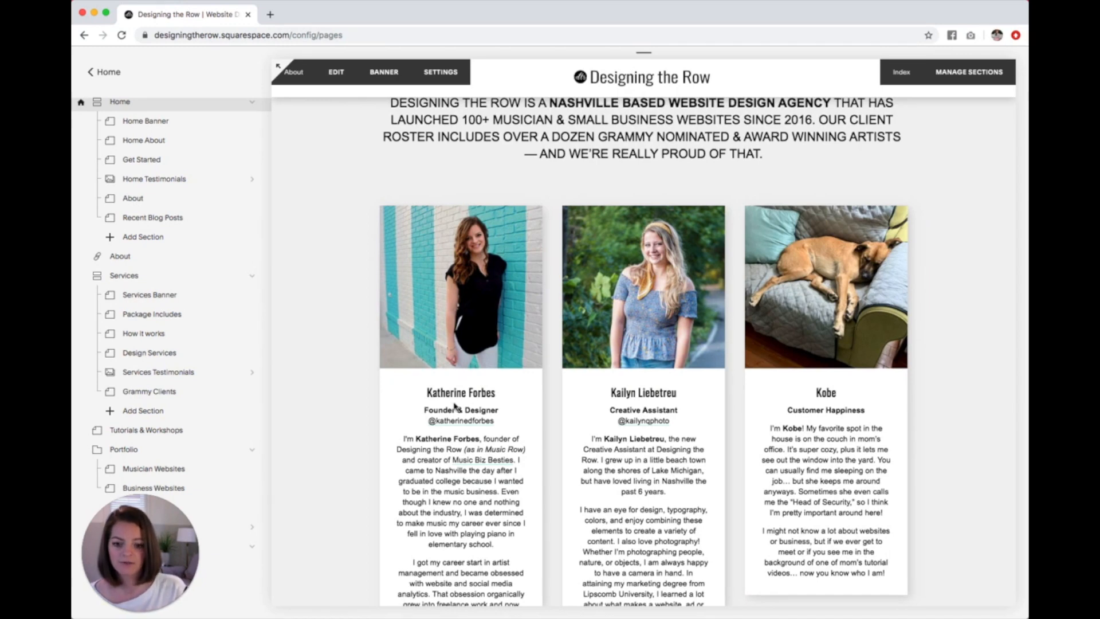
scroll(868, 329, "up", 15)
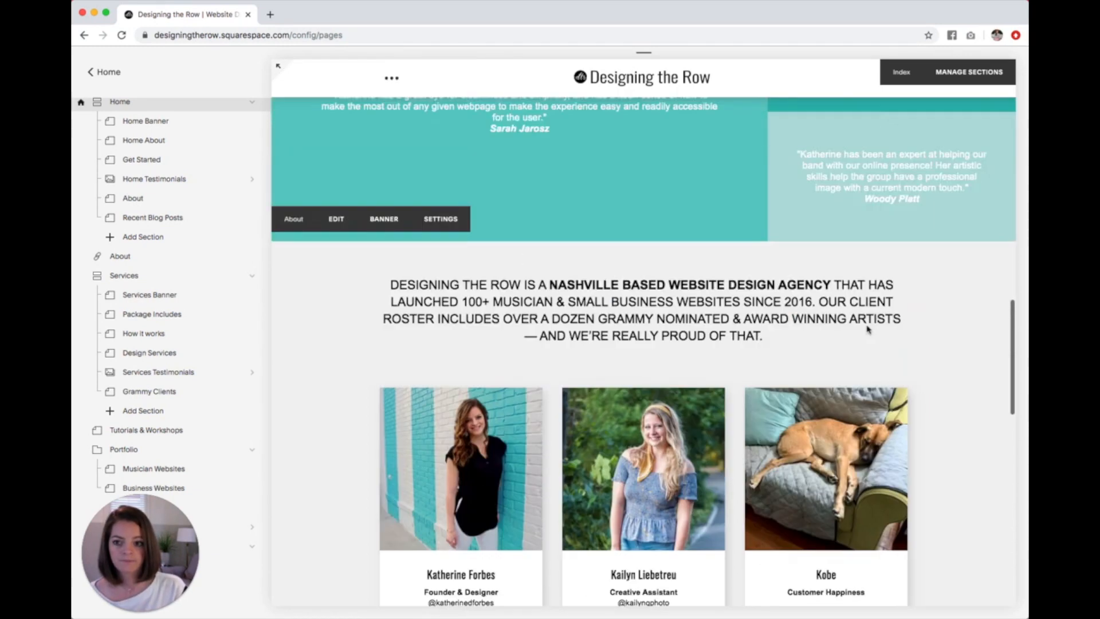
scroll(868, 330, "down", 12)
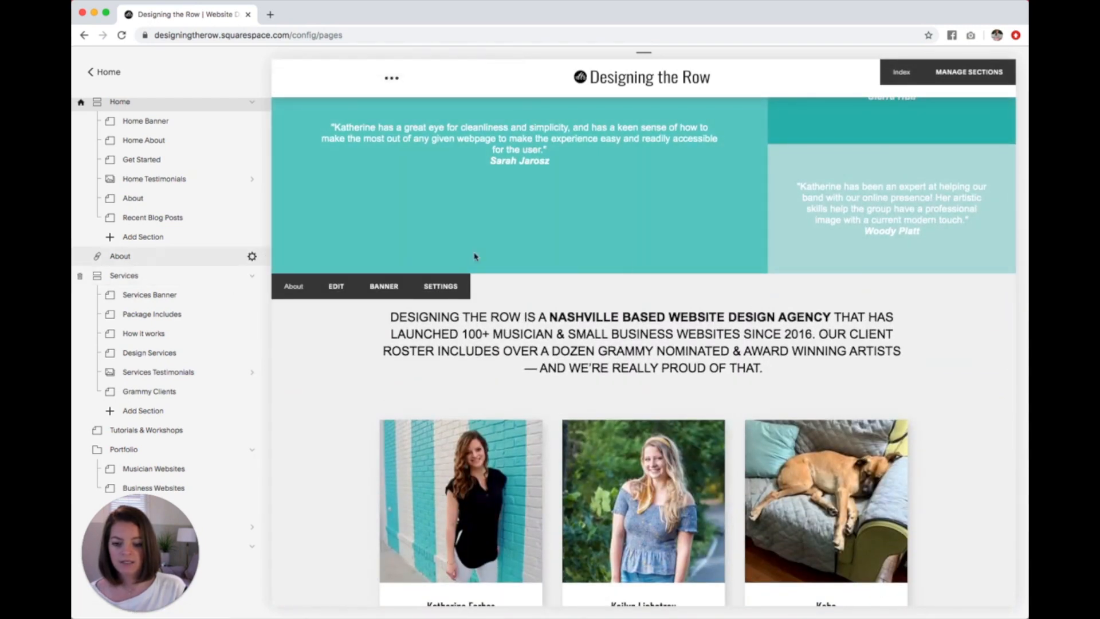
scroll(713, 311, "down", 3)
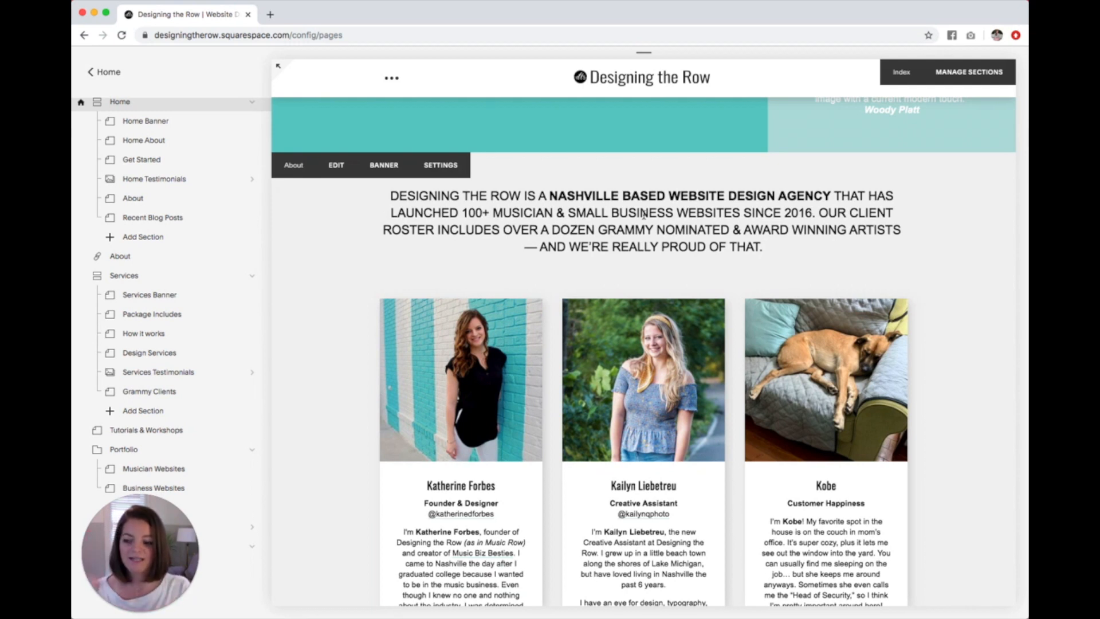
Step: Inspect the Community link in Secondary Navigation, including its web address and new-window option in the link editor, and close it unchanged
scroll(171, 332, "down", 5)
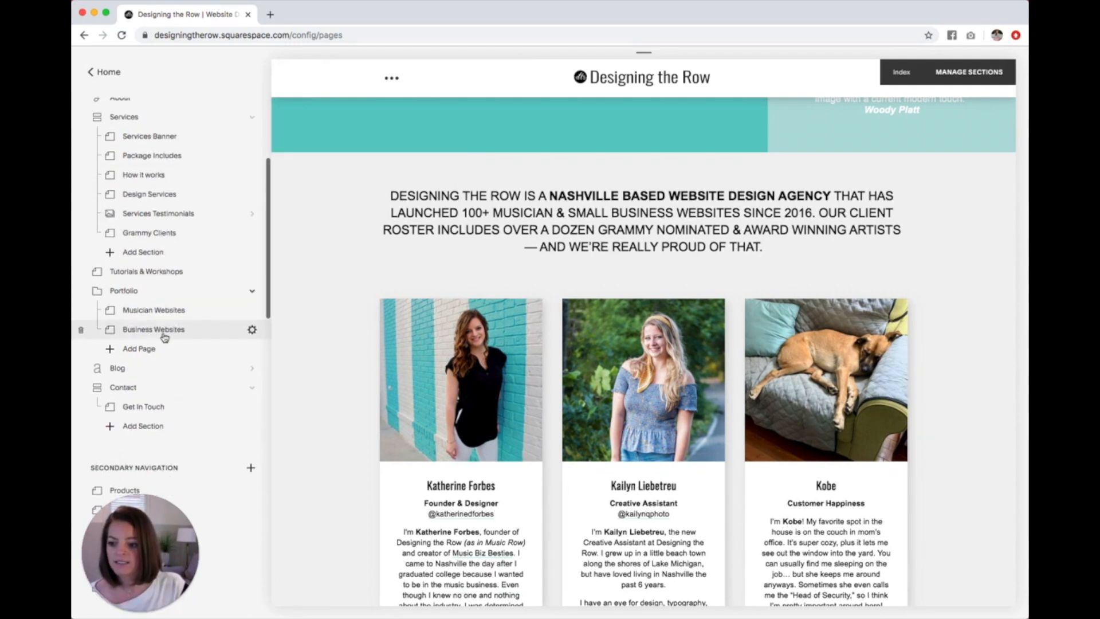
scroll(176, 401, "down", 5)
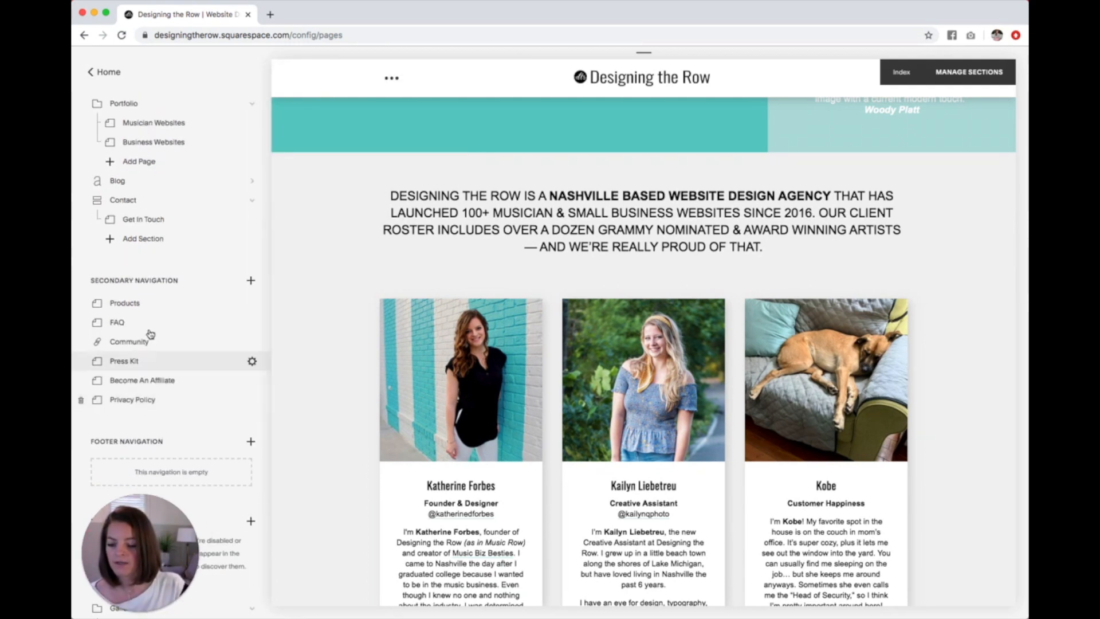
left_click(252, 342)
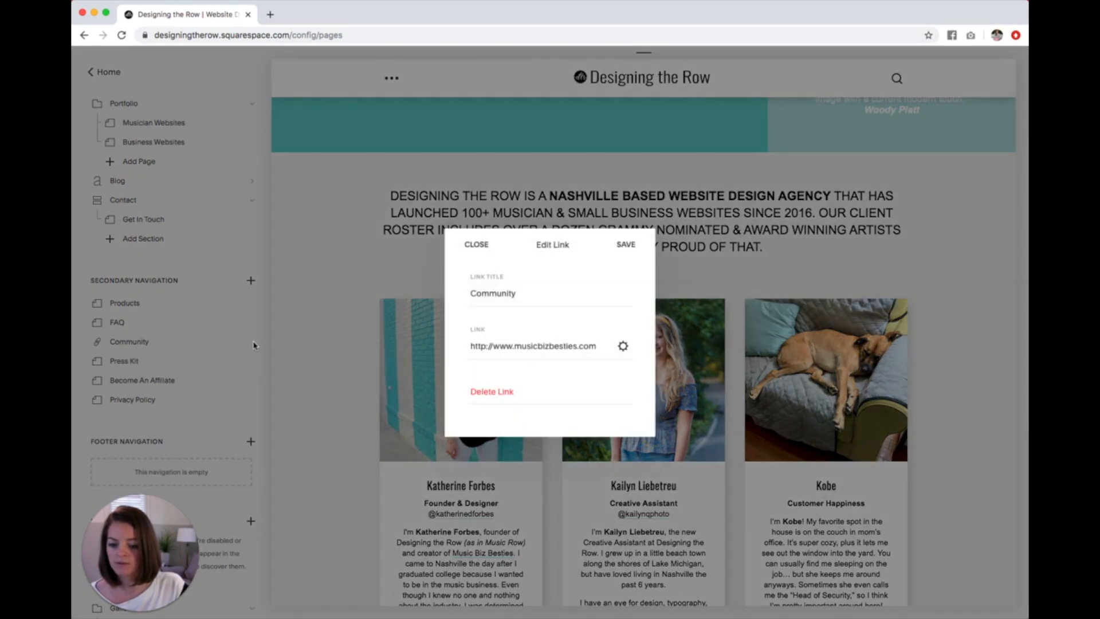
left_click_drag(471, 346, 599, 349)
left_click(585, 348)
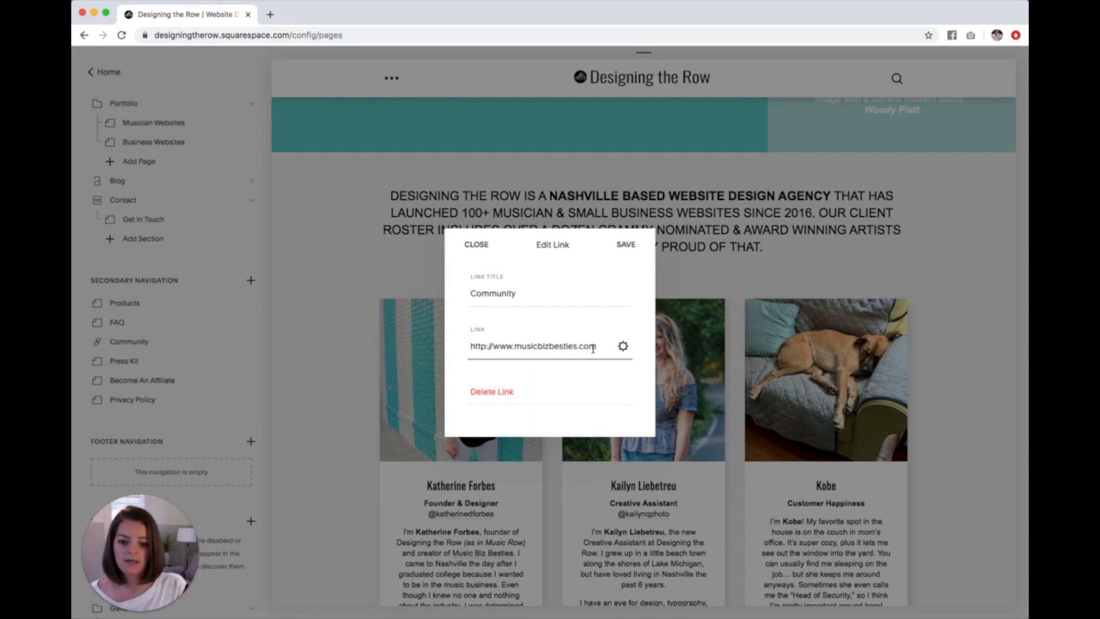
left_click(625, 348)
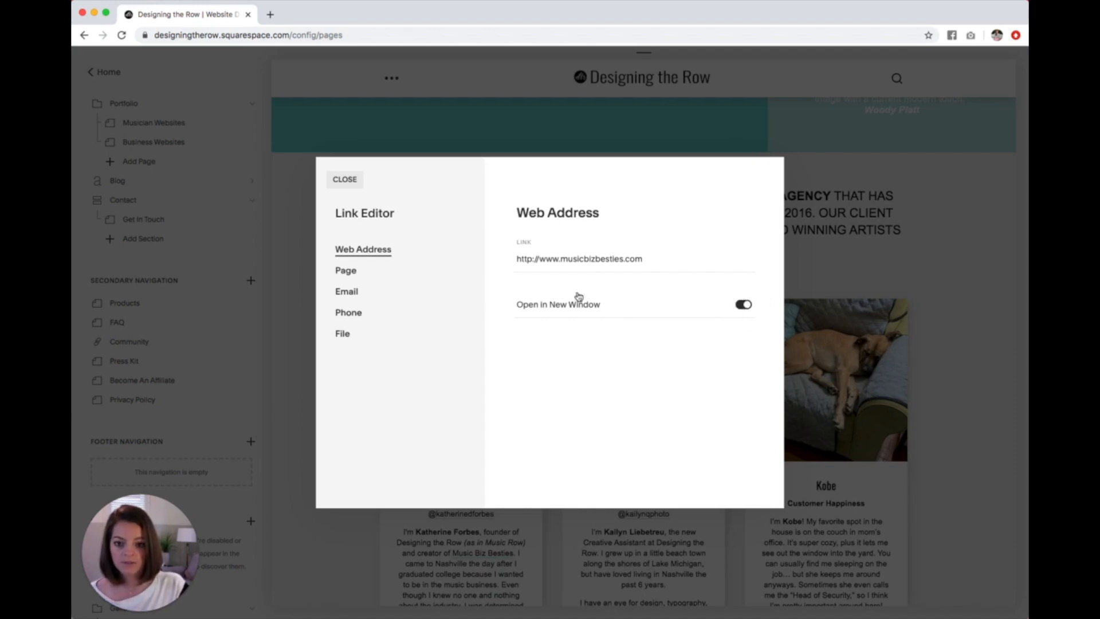
left_click(346, 180)
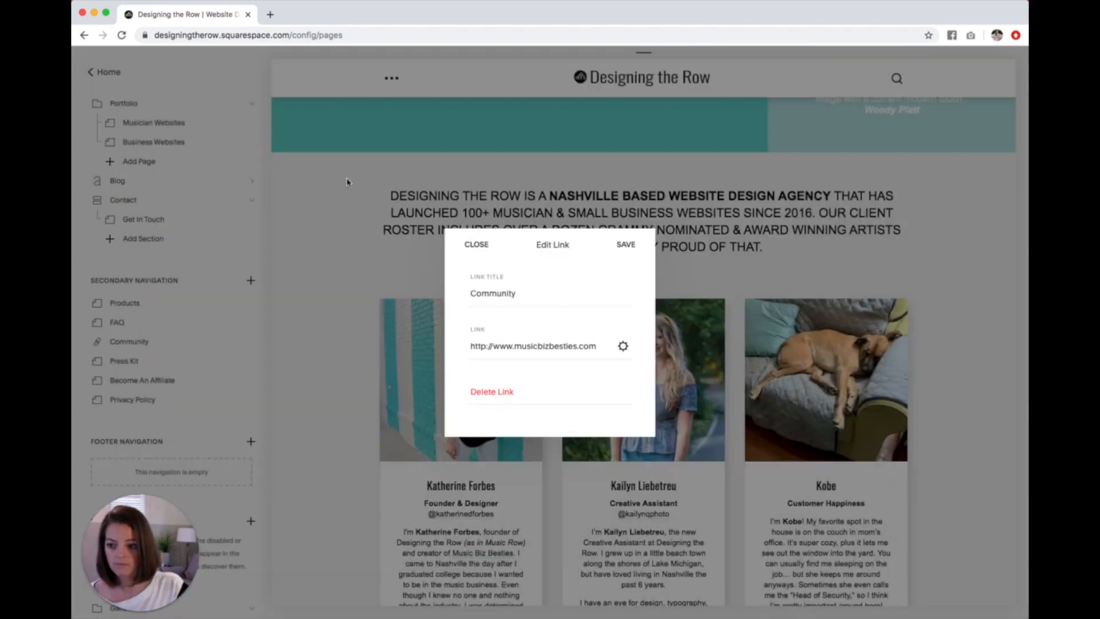
left_click(479, 245)
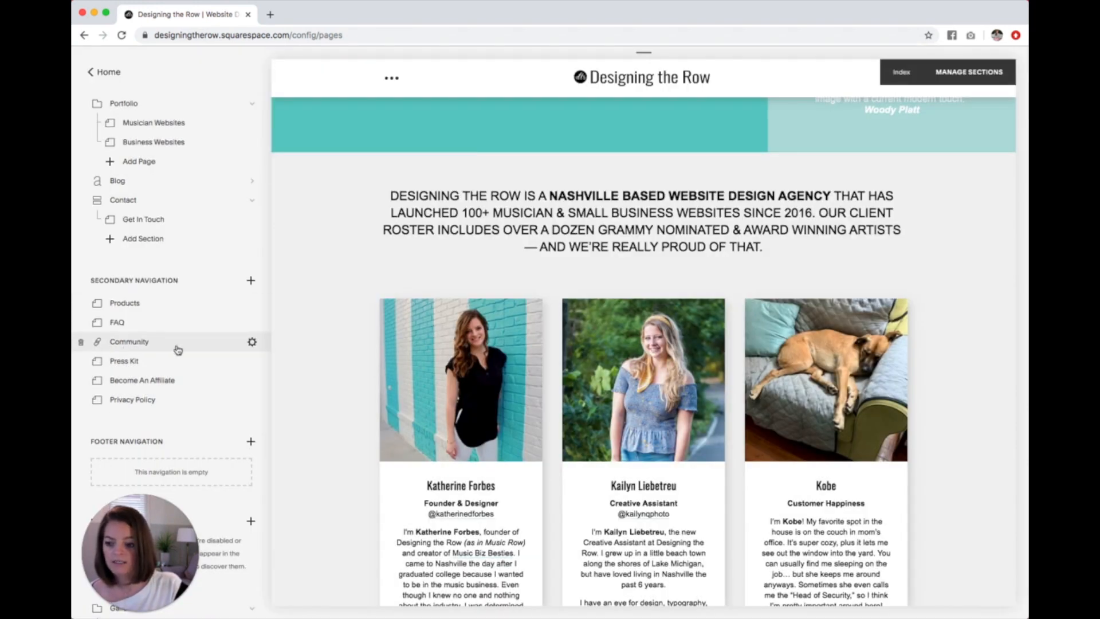
Step: Open the Musician Websites gallery under Not Linked, examine its images and the options for adding images or video, and return to the page list
scroll(178, 350, "down", 6)
scroll(177, 349, "down", 3)
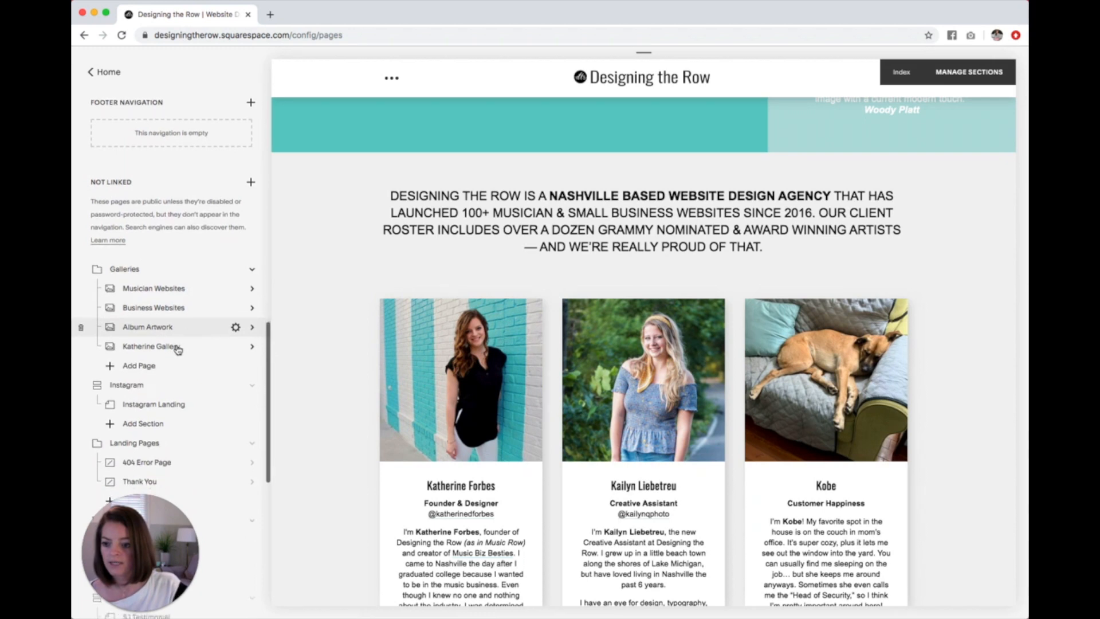
left_click(181, 248)
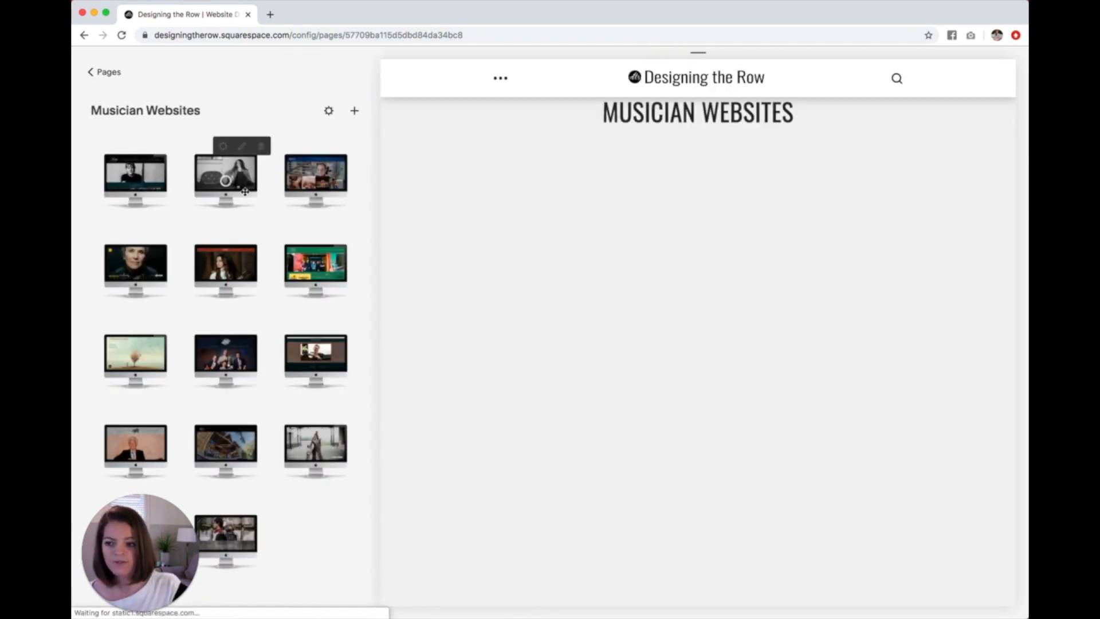
mouse_move(245, 192)
left_mouse_down()
mouse_move(117, 194)
mouse_move(297, 192)
mouse_move(232, 199)
left_mouse_up()
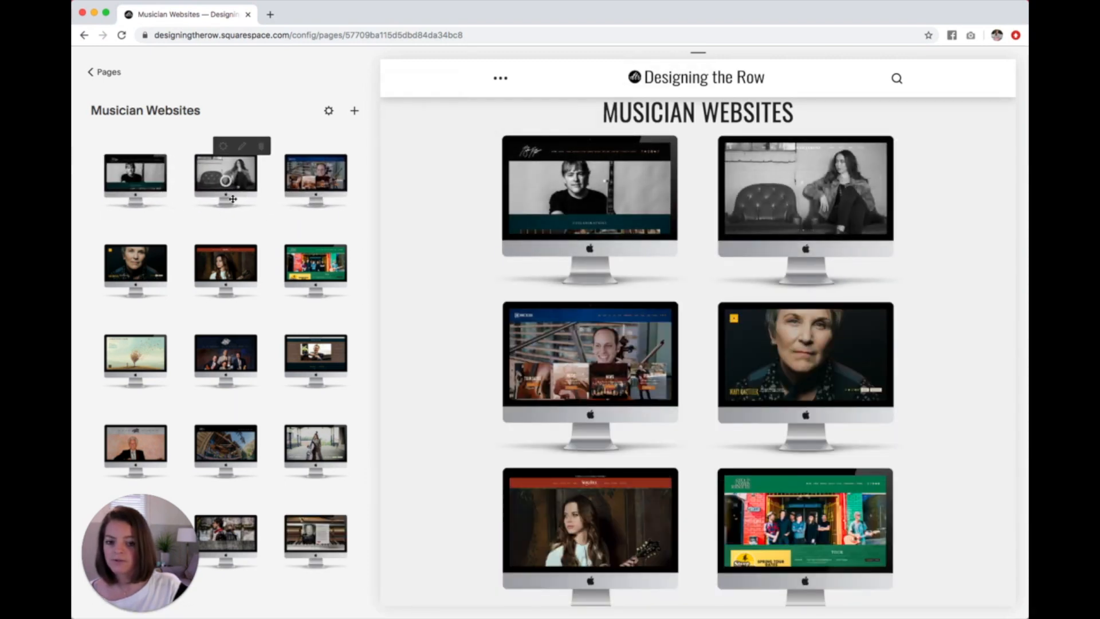
left_click(355, 111)
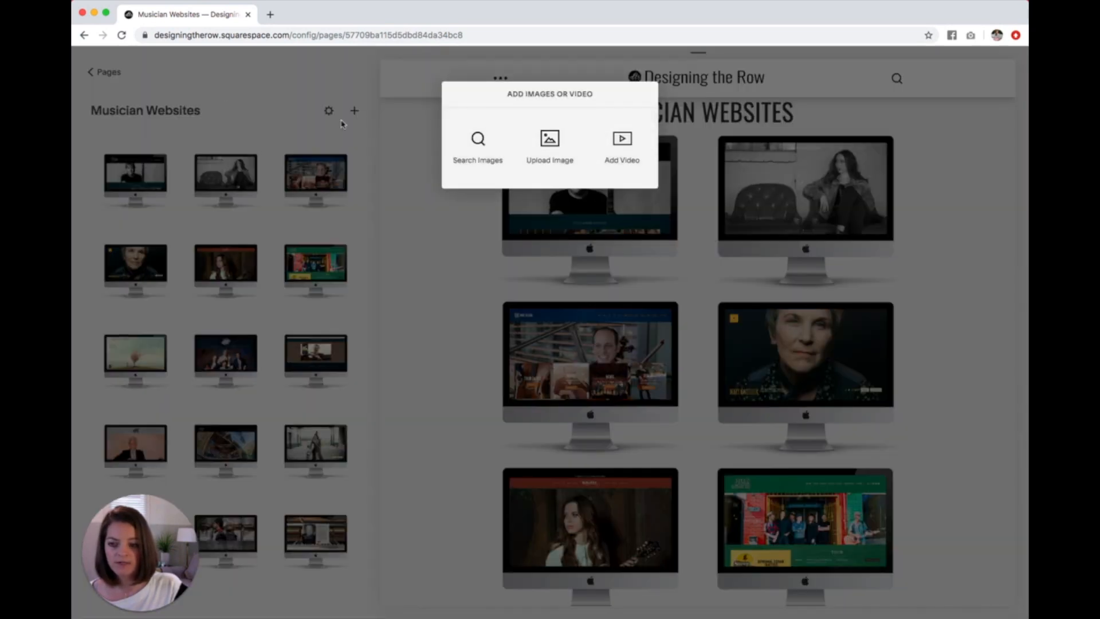
left_click(220, 87)
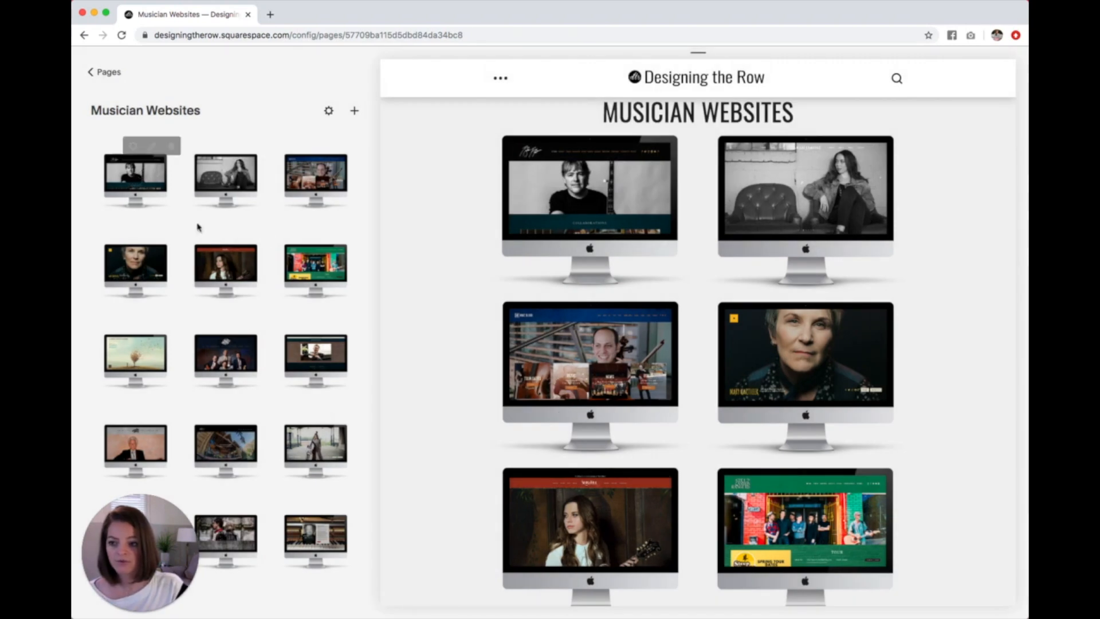
scroll(304, 218, "down", 6)
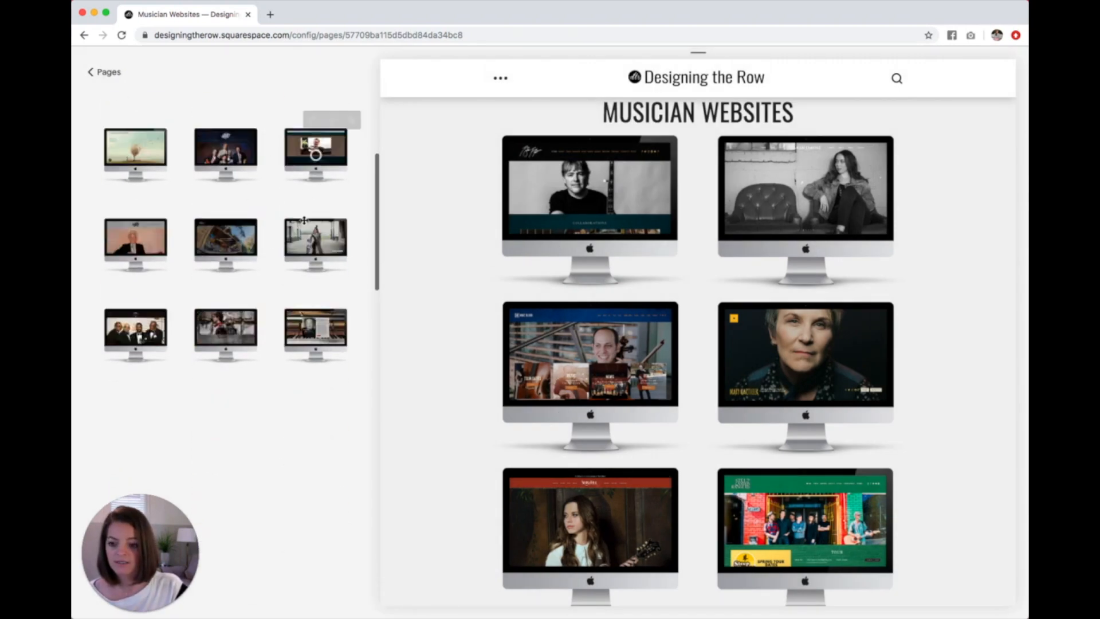
scroll(226, 336, "up", 10)
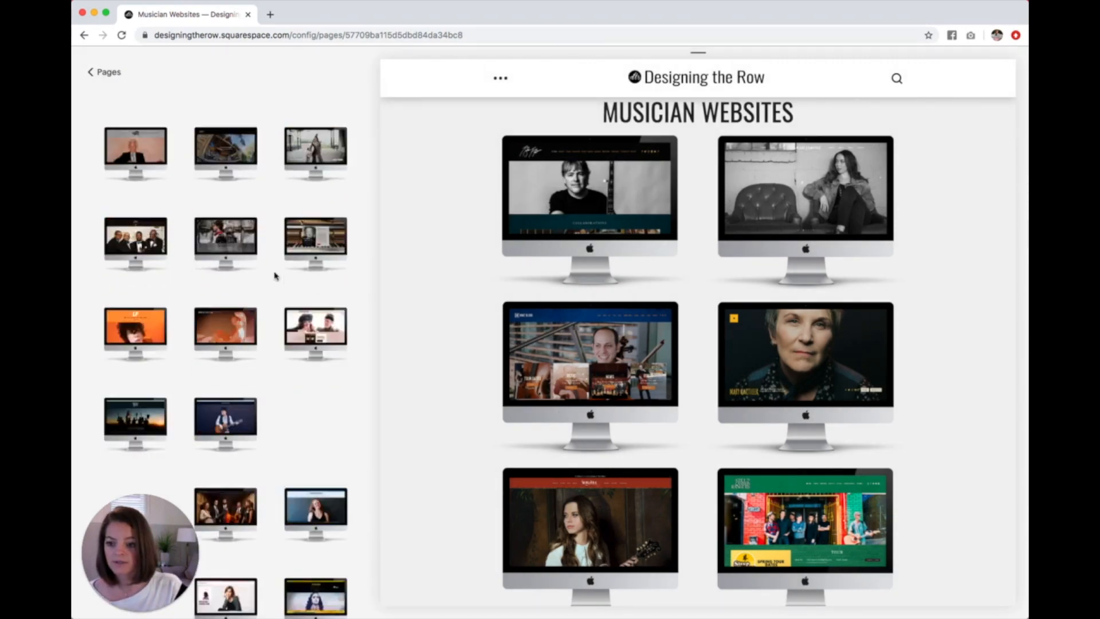
left_click(108, 72)
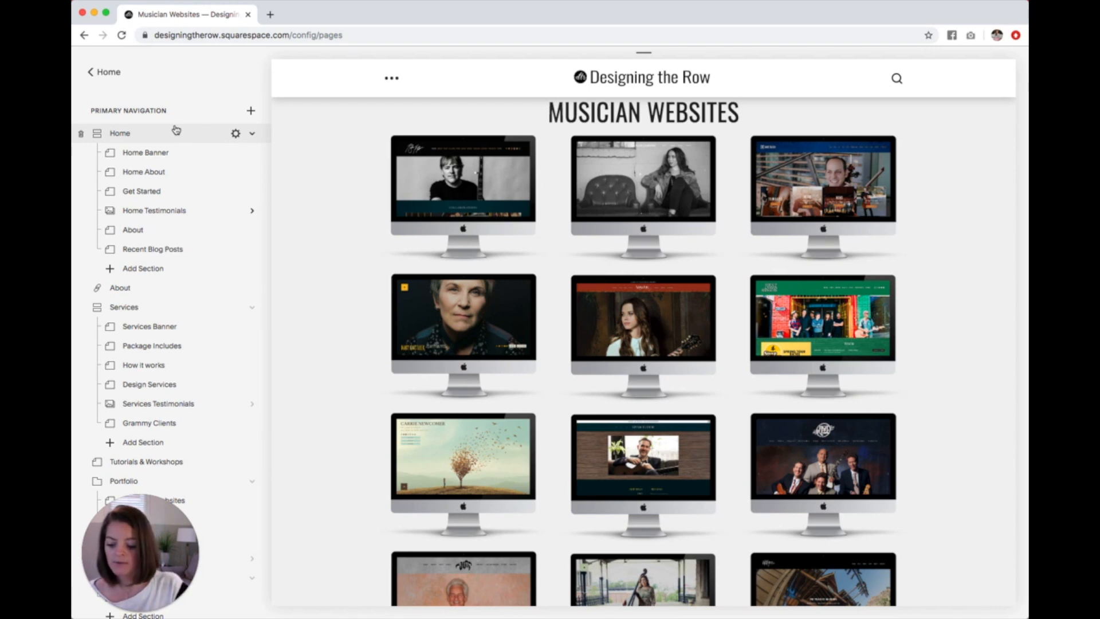
Step: Inspect the Home index's general and SEO settings, including the search results preview, and close them unchanged
left_click(236, 134)
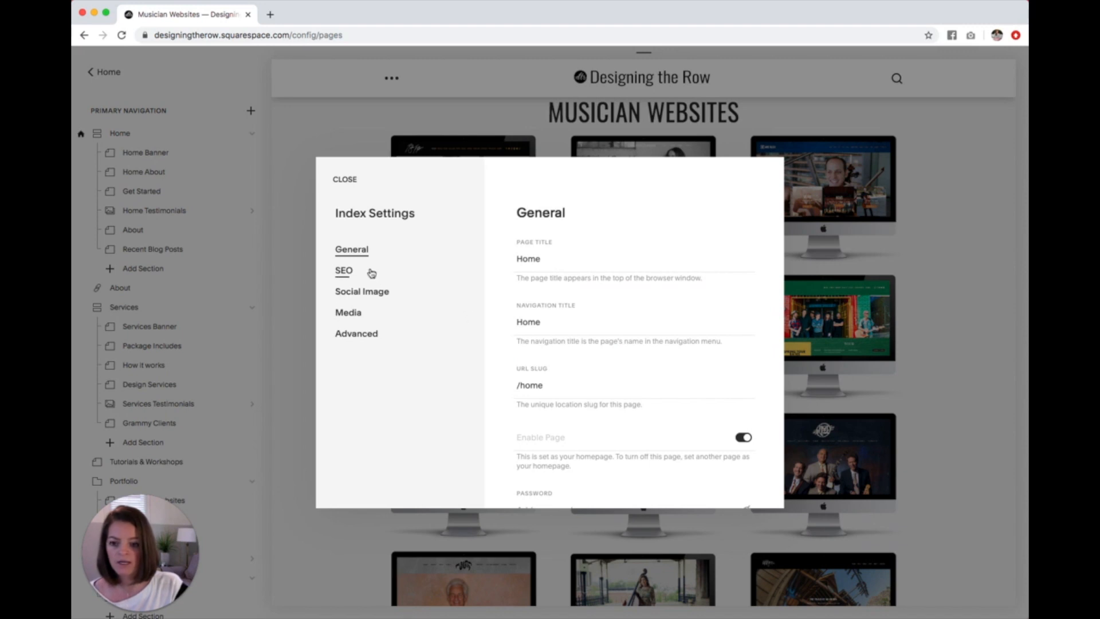
left_click(346, 272)
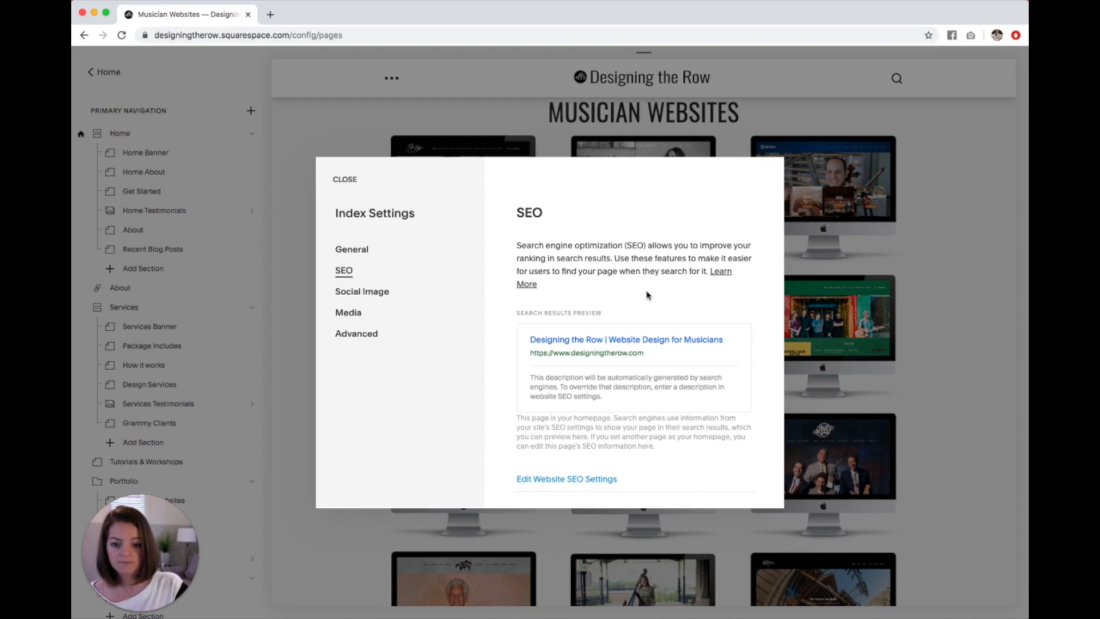
scroll(646, 296, "down", 1)
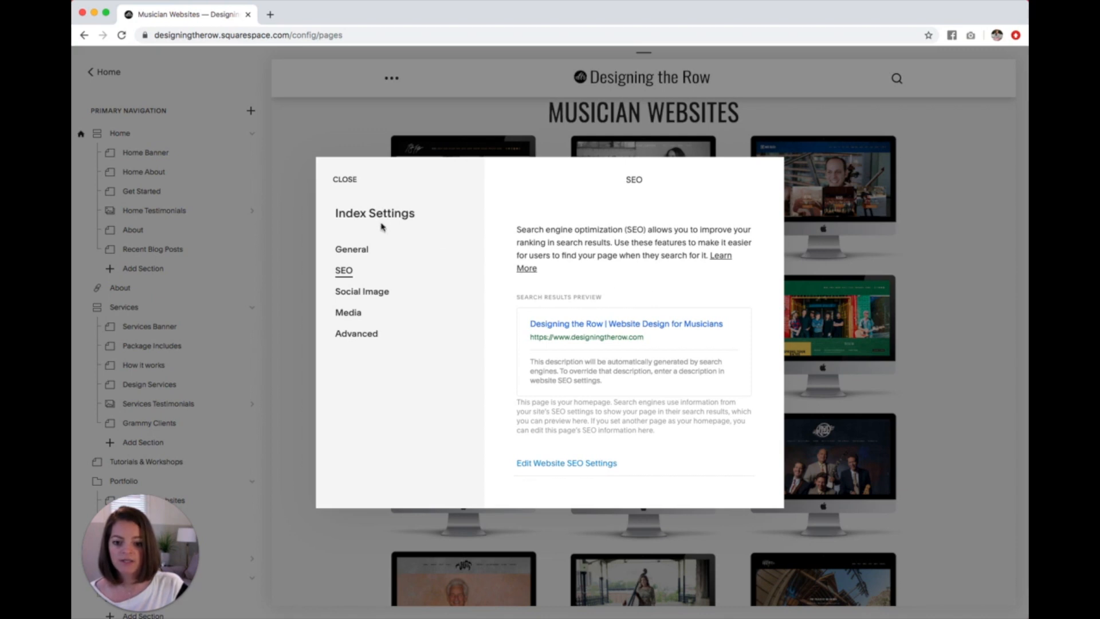
left_click(345, 179)
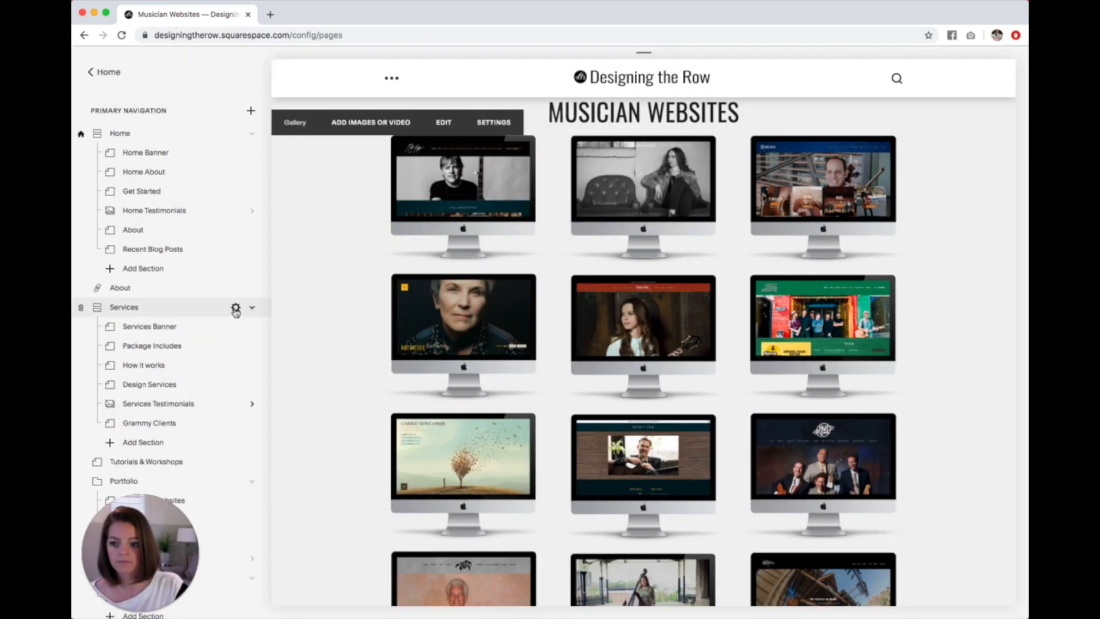
Step: Open the Services index's SEO settings and review the search results preview, SEO title and SEO description
left_click(236, 310)
left_click(359, 275)
scroll(666, 330, "down", 3)
scroll(667, 330, "up", 4)
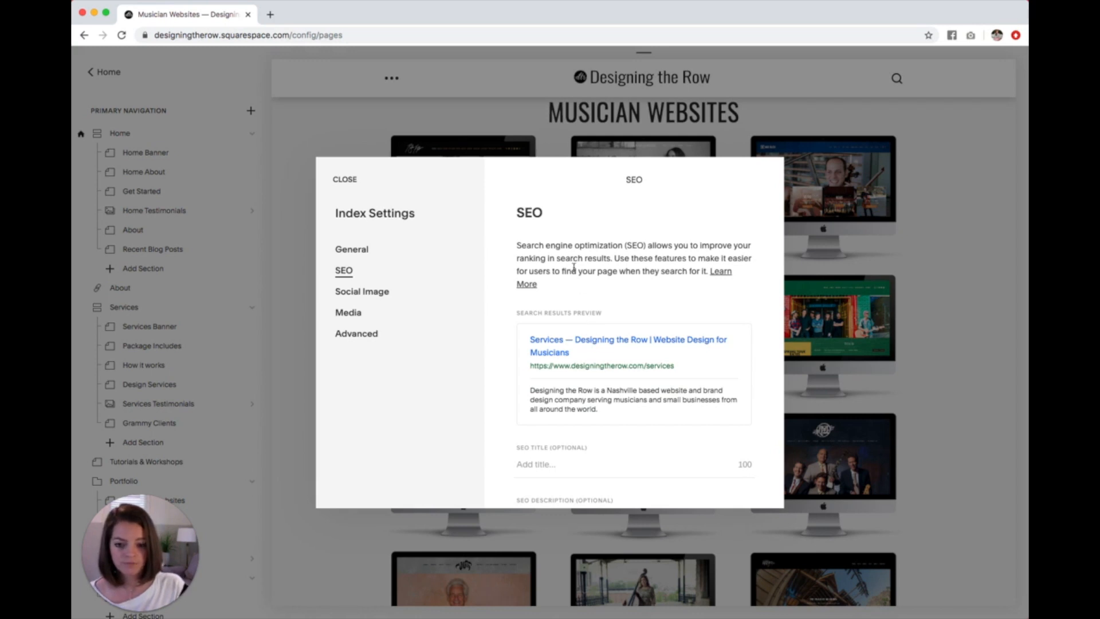
scroll(574, 271, "down", 2)
scroll(574, 271, "down", 1)
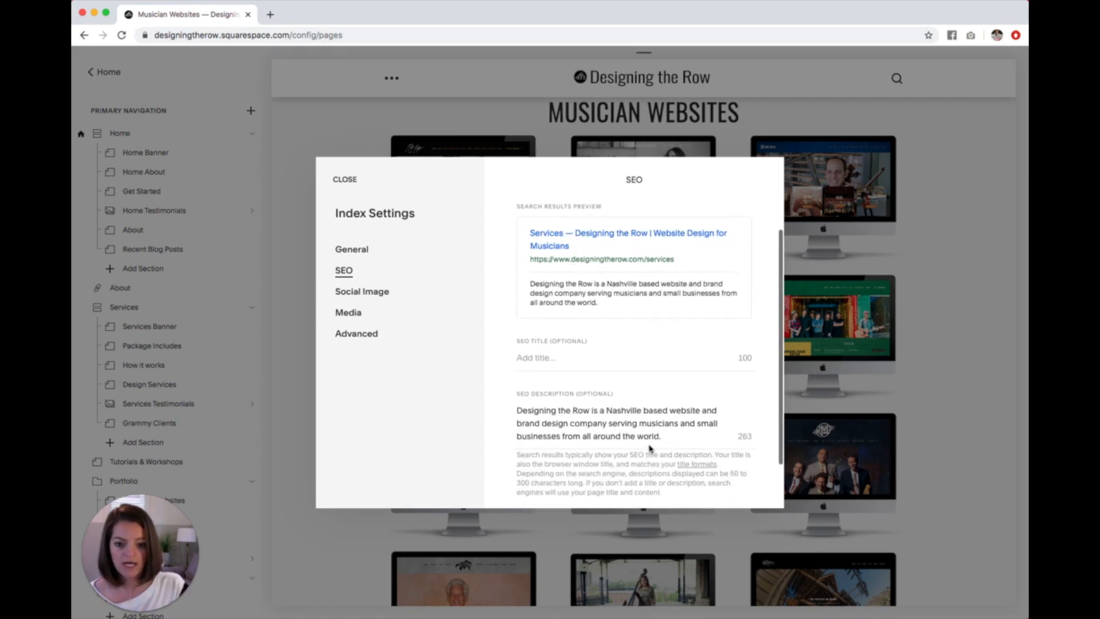
Step: Examine the Services page's SEO description, highlighting its wording about location, brand design, musicians and businesses
left_click_drag(668, 439, 516, 409)
scroll(666, 397, "up", 2)
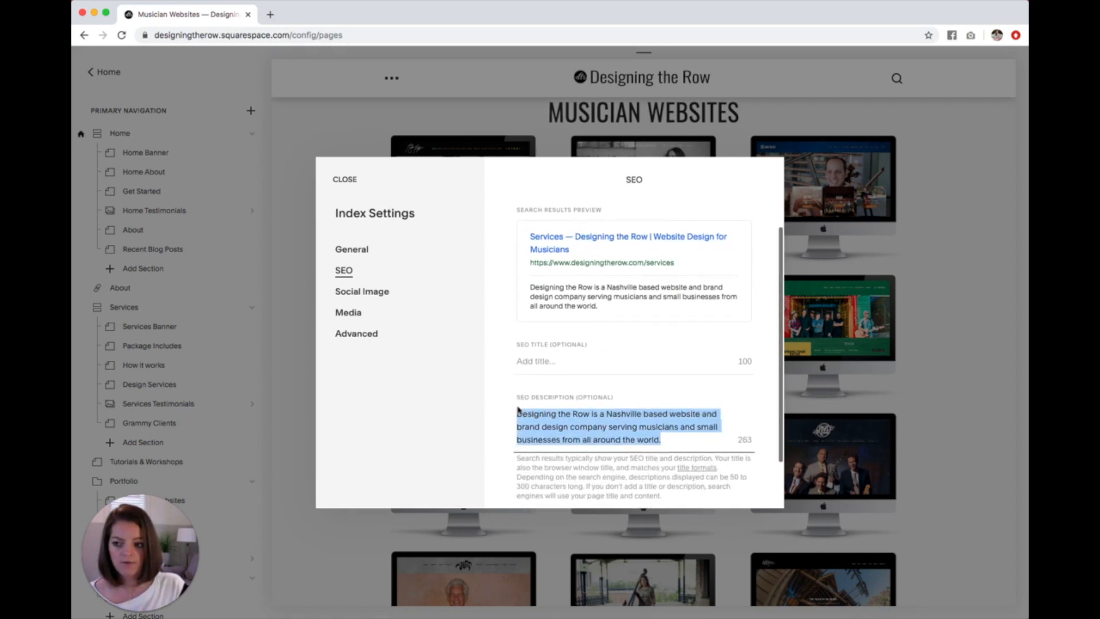
scroll(666, 396, "down", 1)
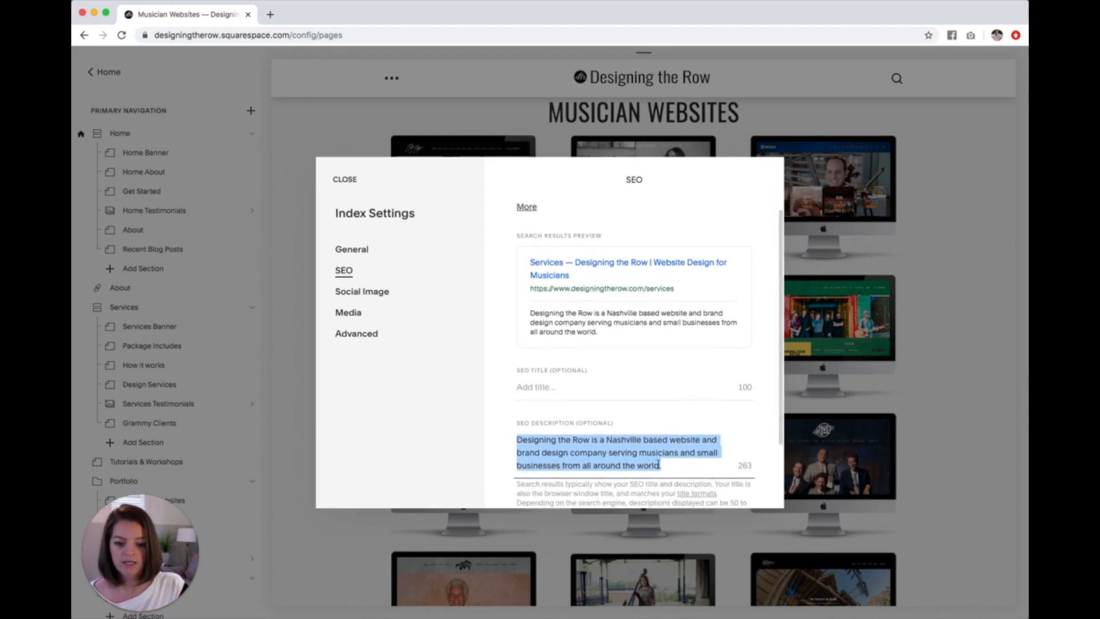
left_click(681, 464)
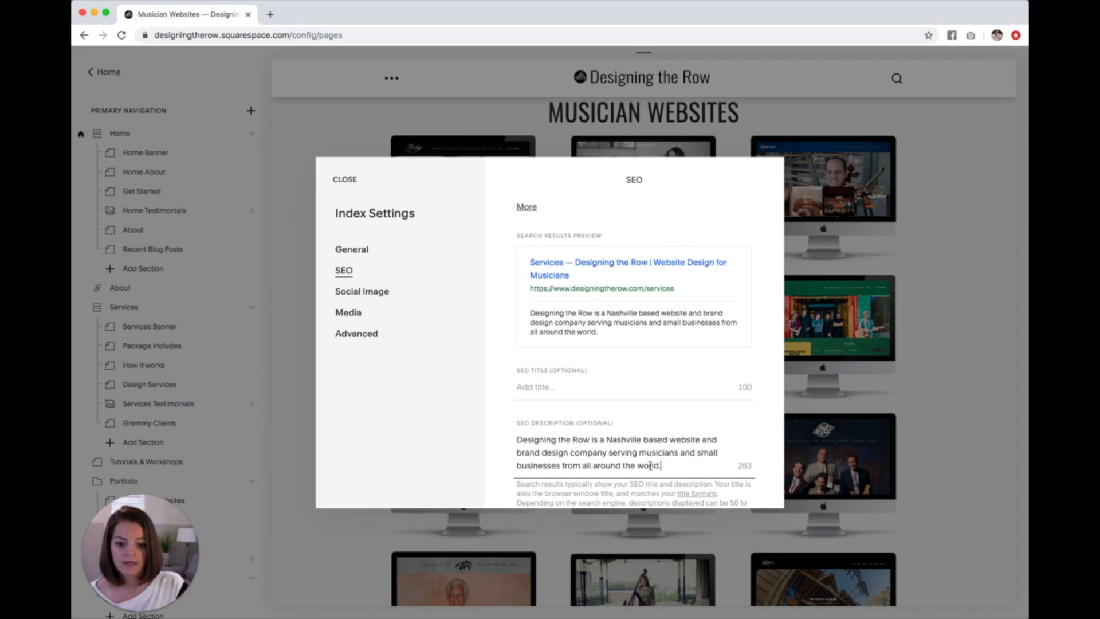
left_click_drag(606, 439, 695, 439)
left_click_drag(529, 453, 569, 452)
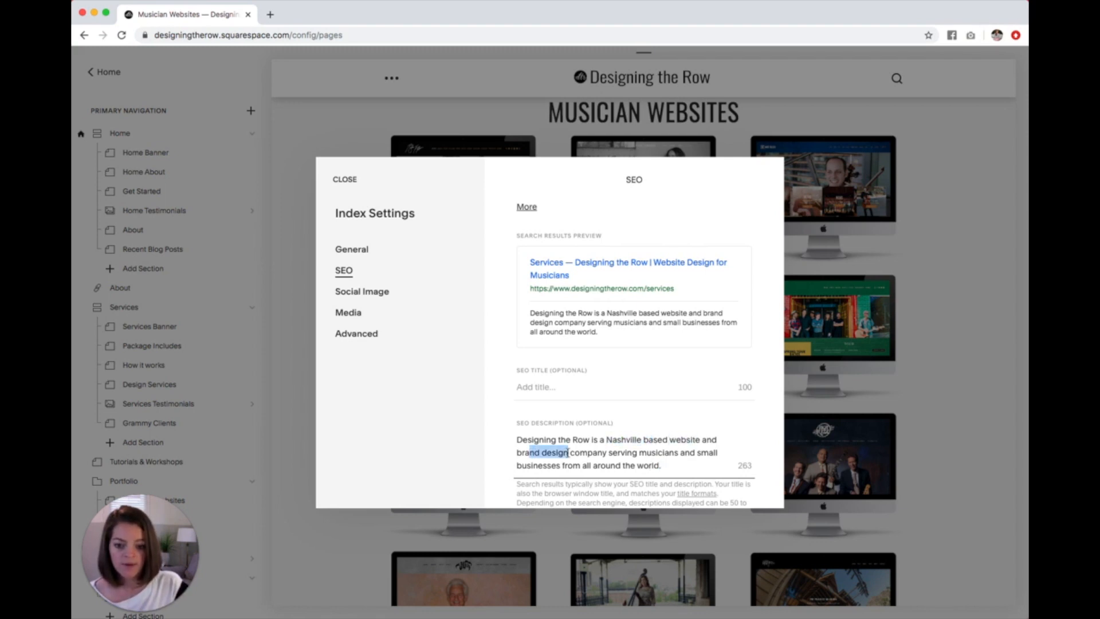
left_click_drag(639, 453, 669, 453)
left_click_drag(541, 468, 563, 468)
left_click(676, 467)
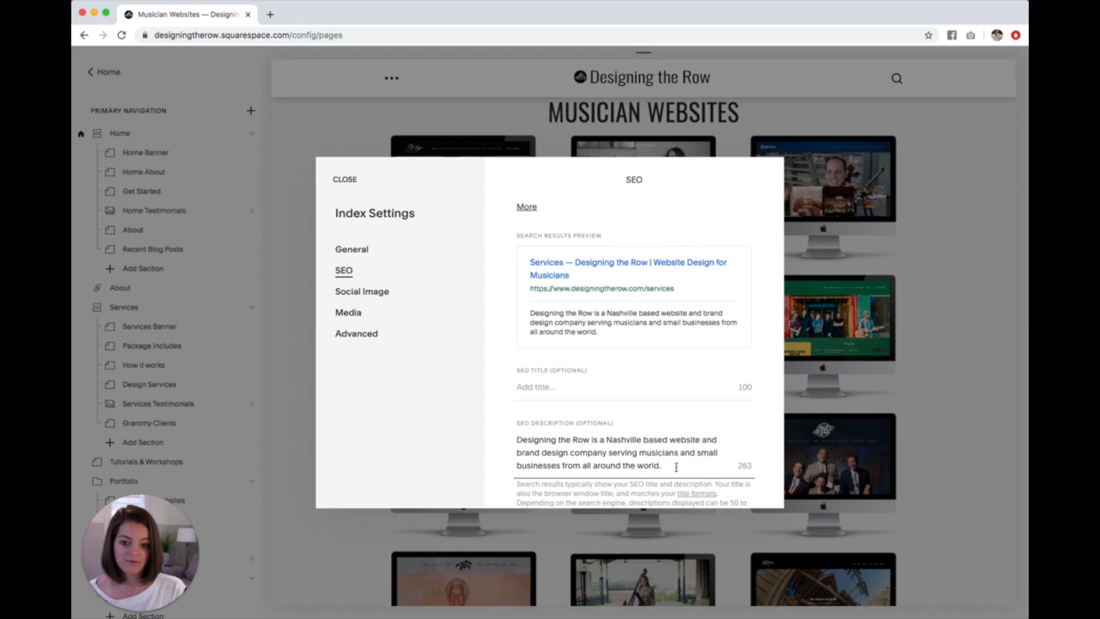
Step: Try "Services" as the Services page's SEO title and clear the field again
scroll(676, 467, "down", 1)
scroll(670, 449, "up", 2)
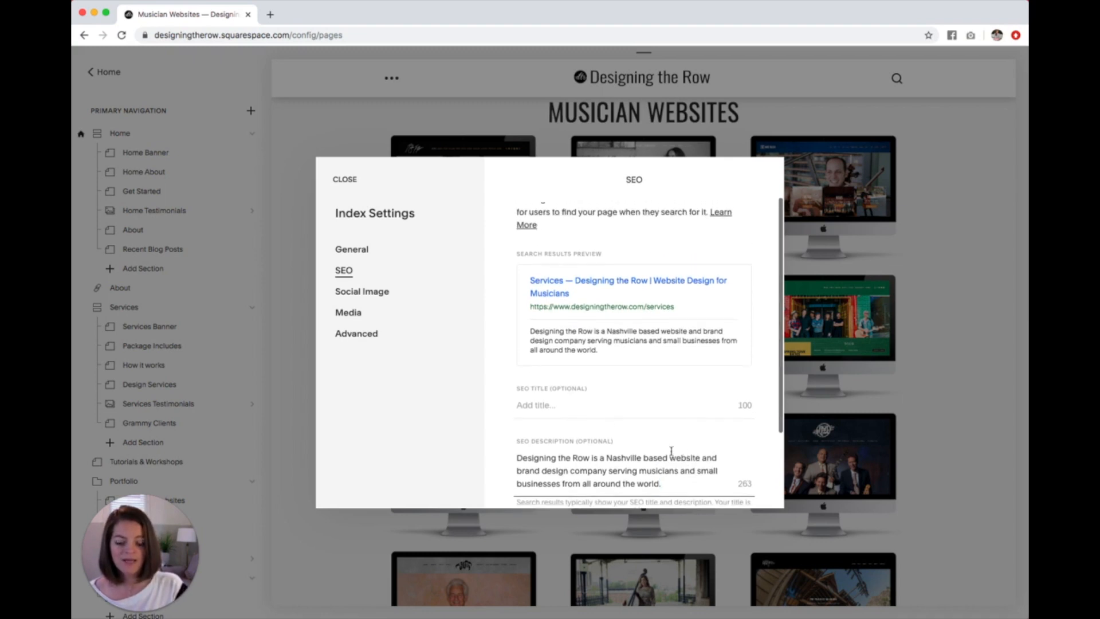
left_click_drag(552, 388, 576, 389)
left_click(577, 407)
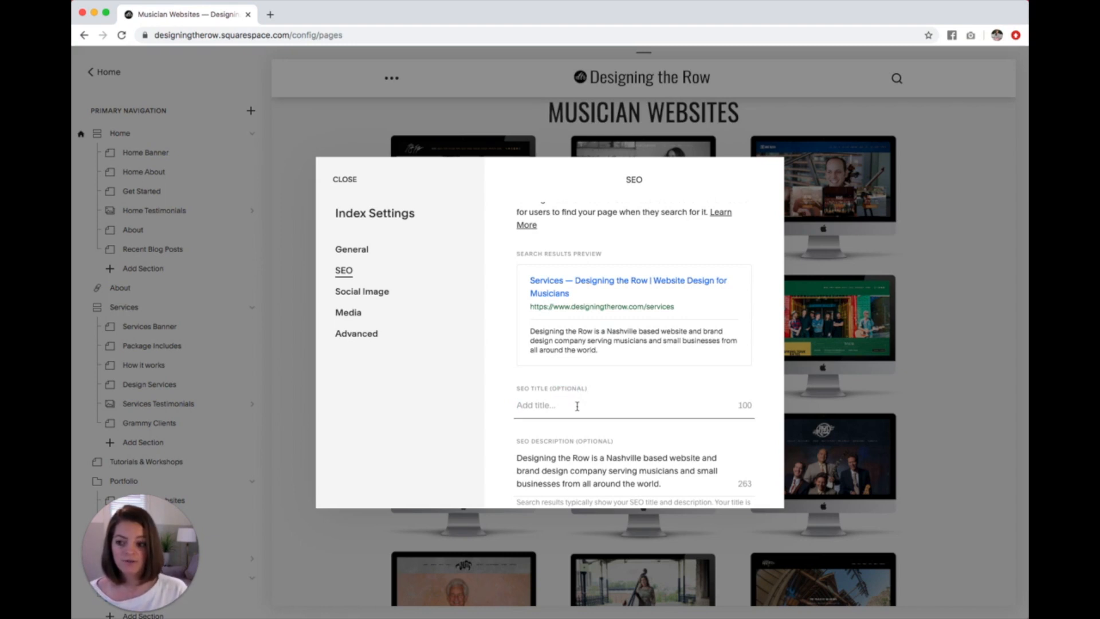
type("Serc")
key("BackSpace")
type("vices")
key("BackSpace")
key("BackSpace")
key("BackSpace")
key("BackSpace")
key("BackSpace")
key("BackSpace")
key("BackSpace")
key("BackSpace")
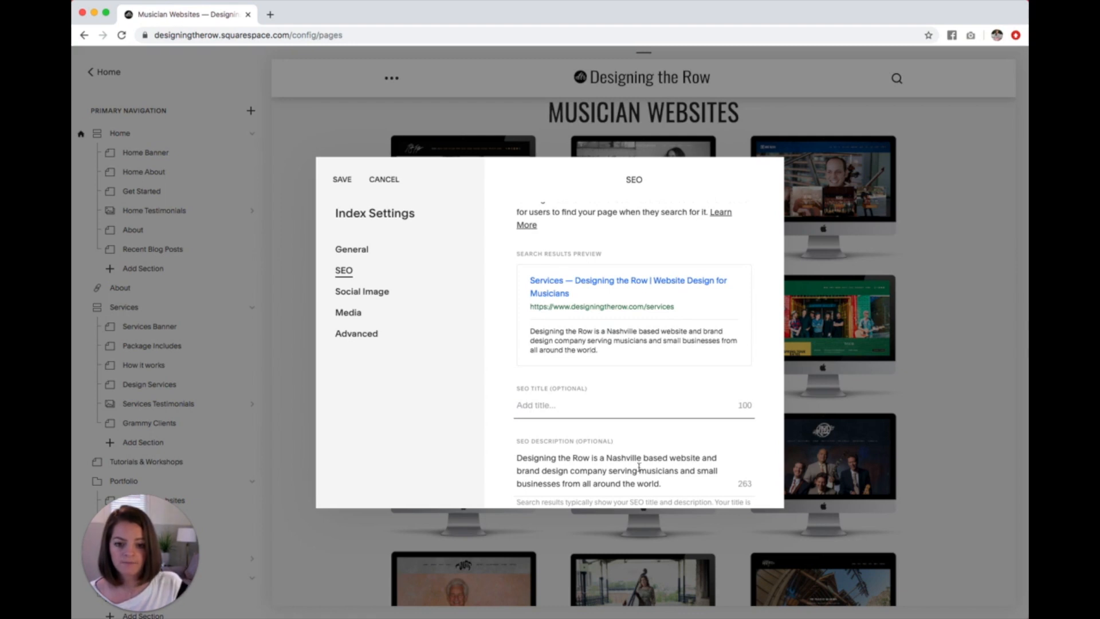
Step: Review the Hide Page from Search Results option and save the Services index settings
scroll(637, 468, "down", 3)
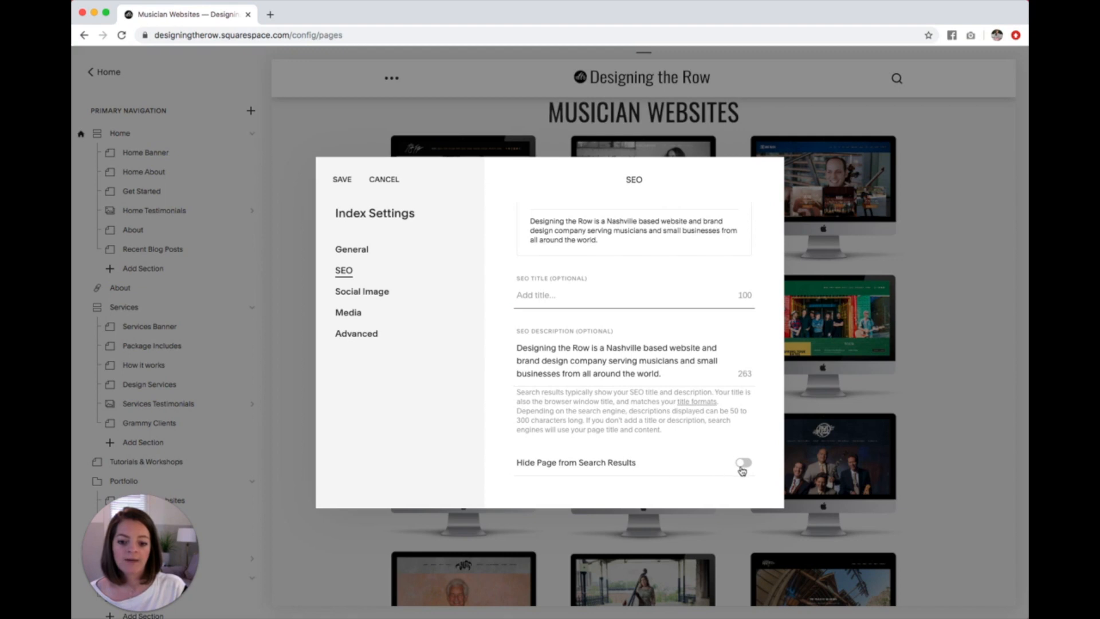
scroll(602, 390, "up", 5)
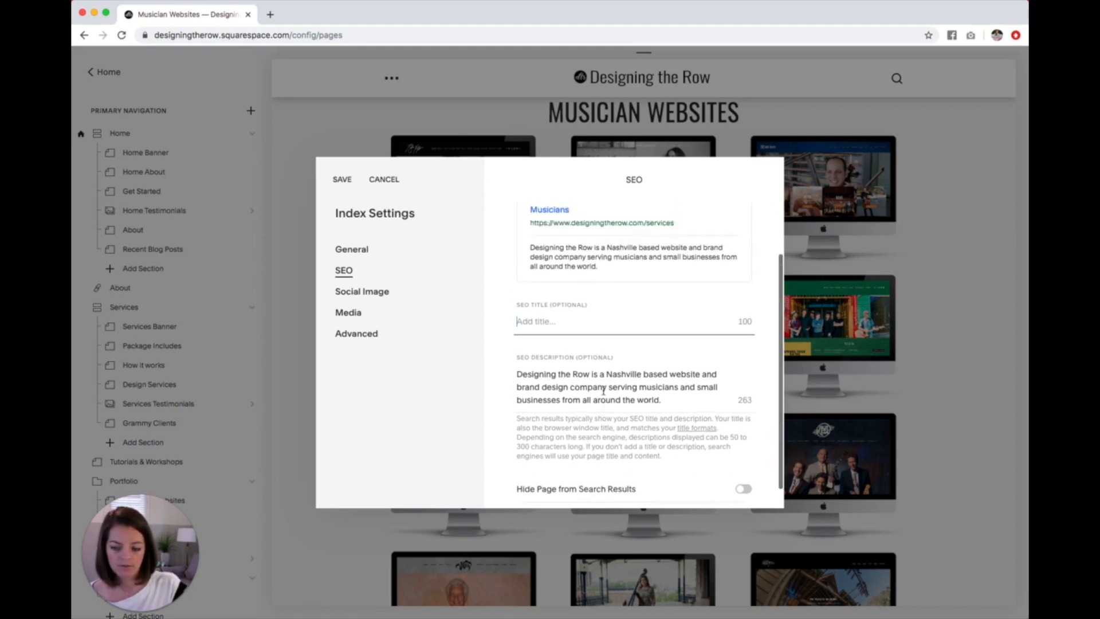
left_click(348, 181)
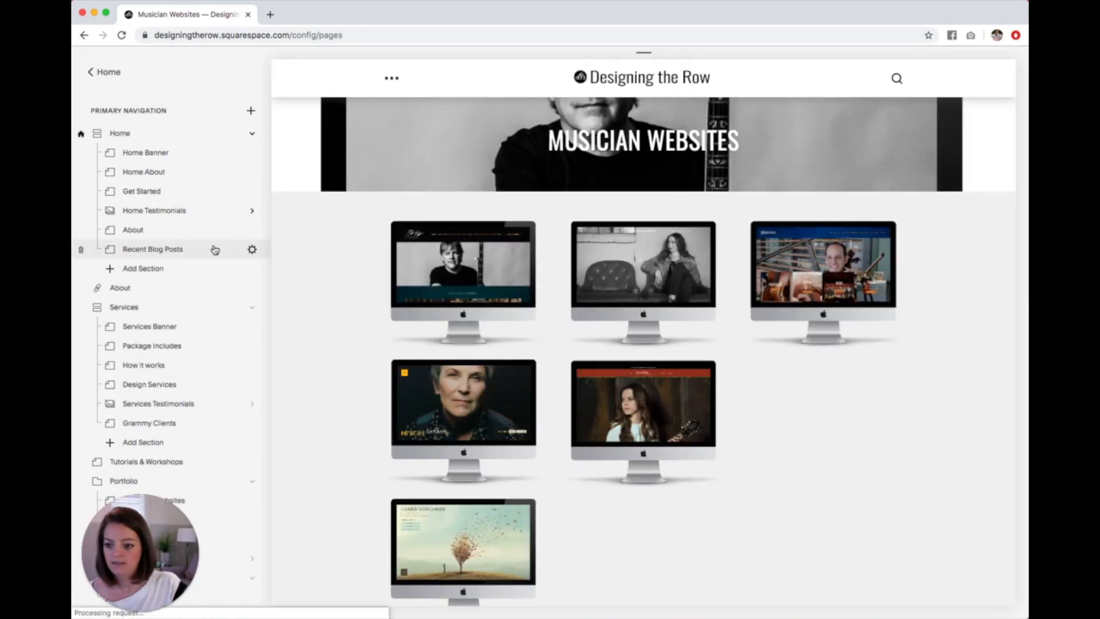
Step: Open the Contact index's general settings in Primary Navigation and examine its URL slug field
scroll(215, 250, "down", 5)
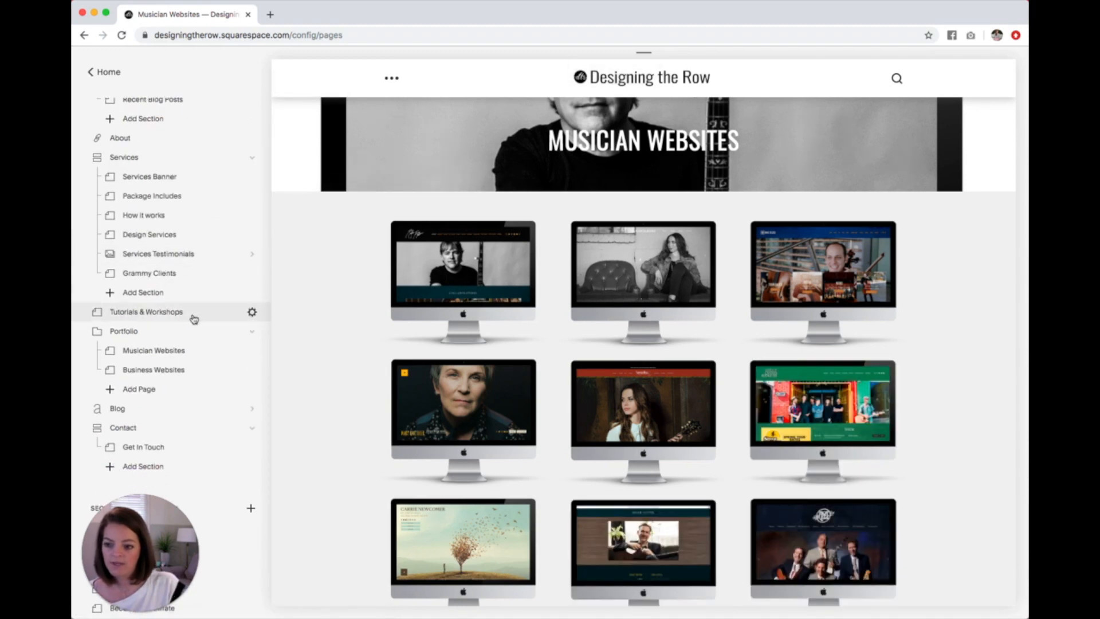
scroll(193, 319, "down", 4)
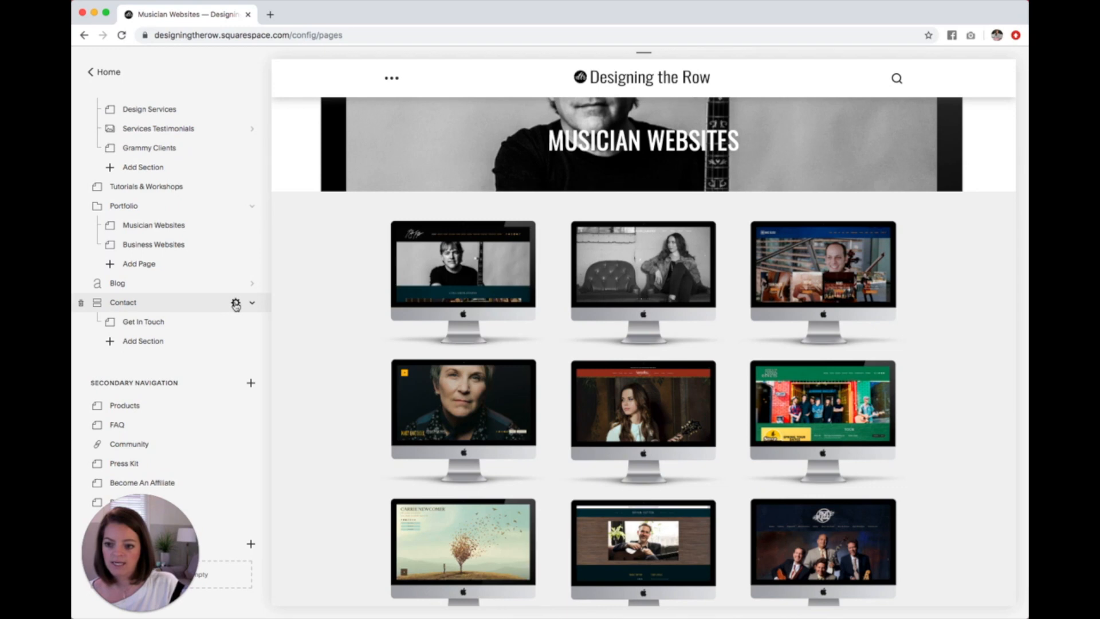
left_click(236, 304)
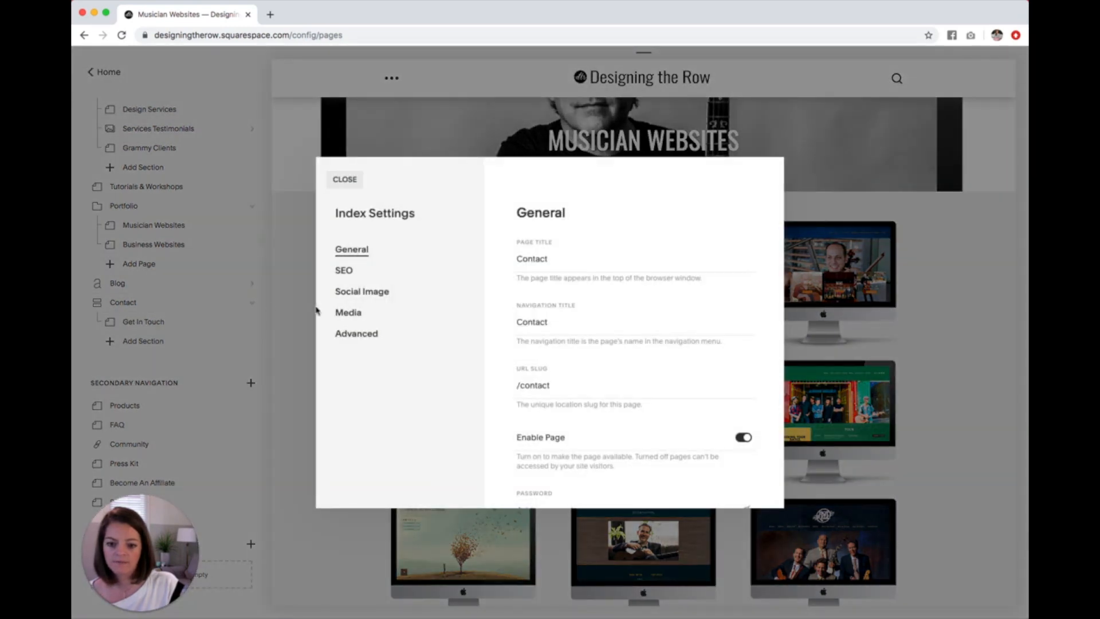
left_click_drag(551, 371, 519, 371)
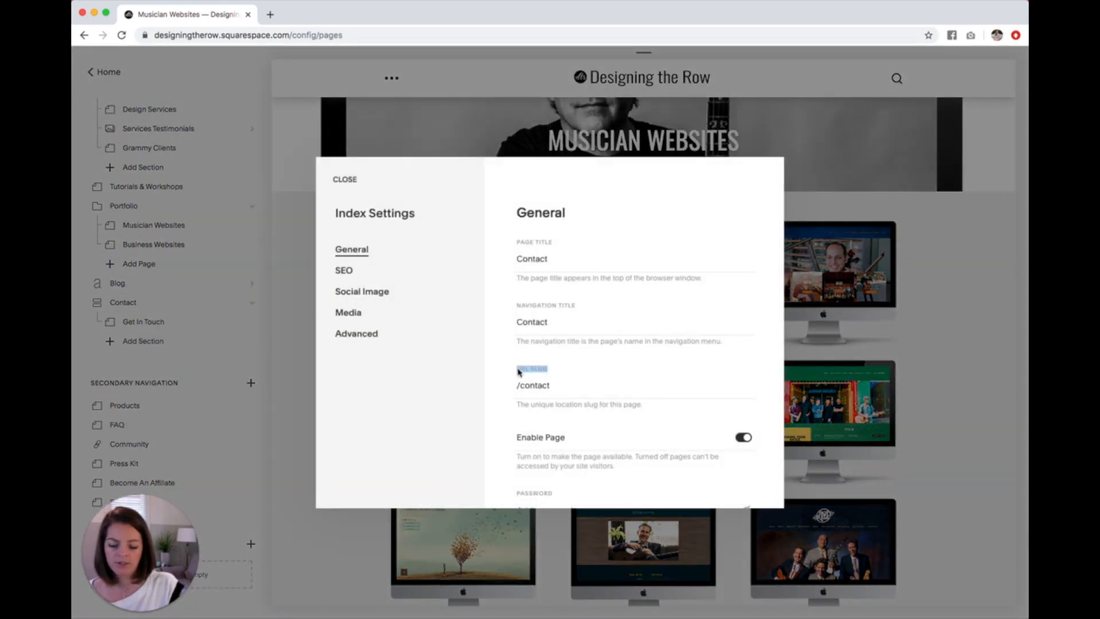
Step: Try the URL slug /contact-1-1-1 for the Contact page and restore it to /contact
left_click(576, 385)
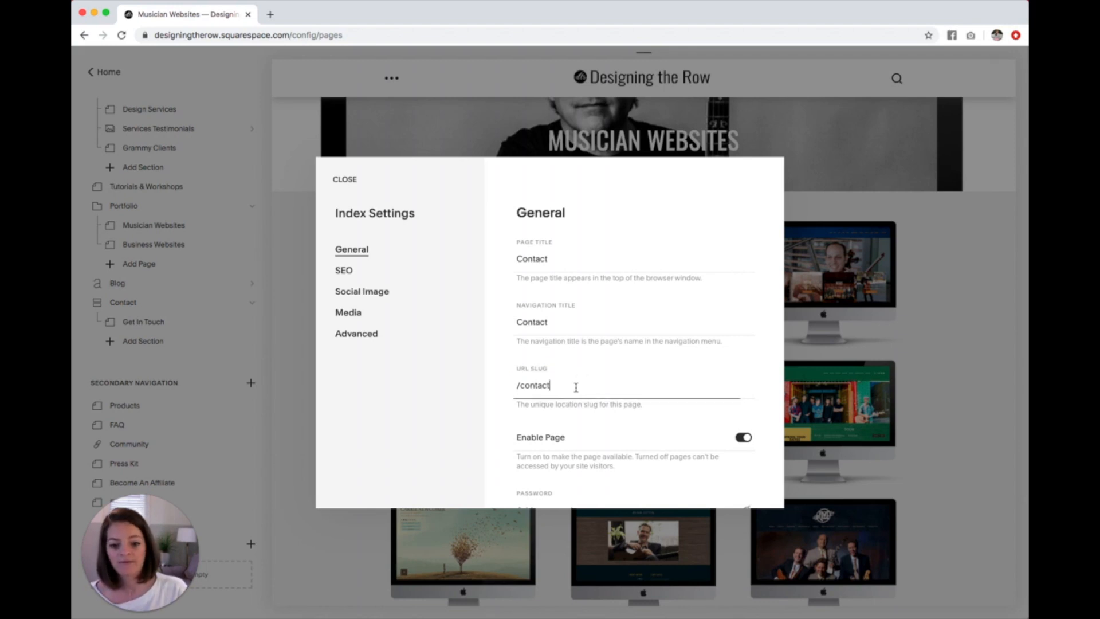
type("-1-1-1")
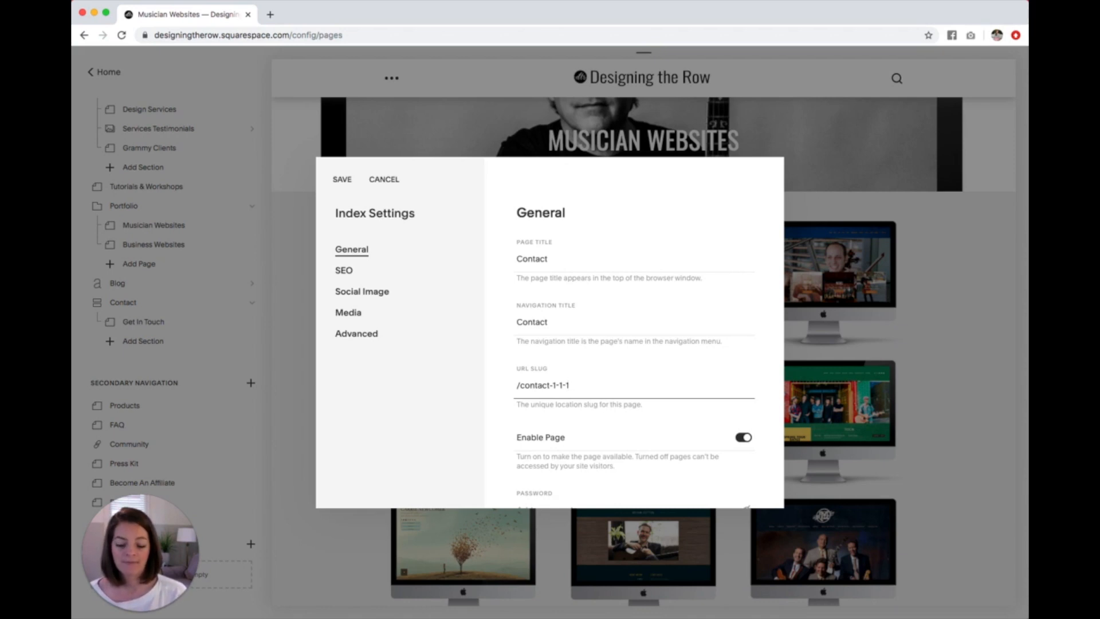
left_click_drag(572, 388, 459, 393)
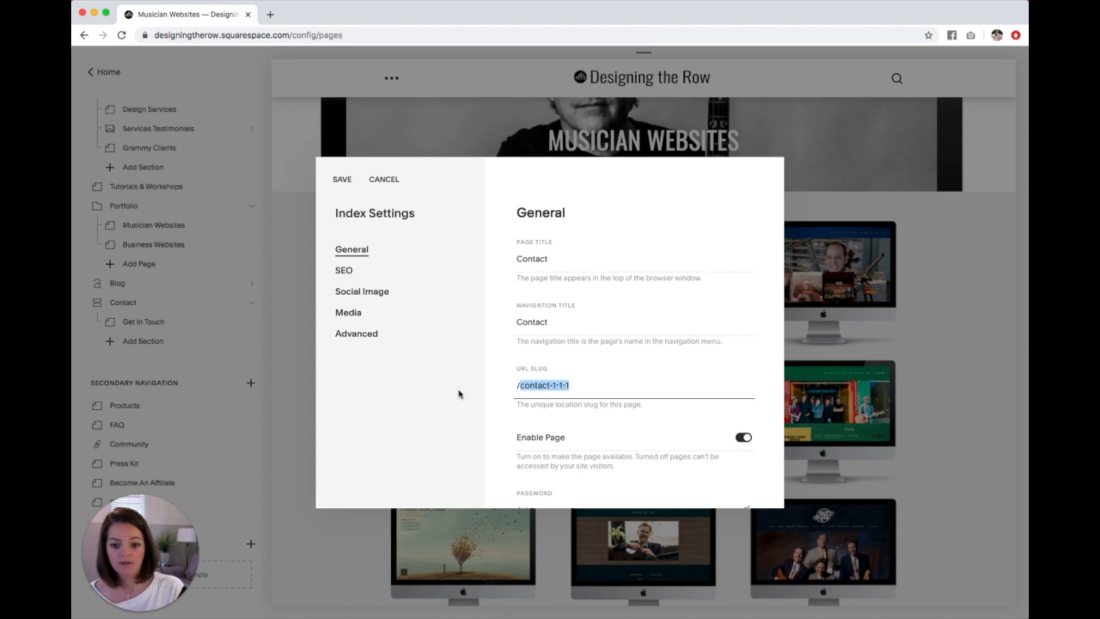
scroll(581, 383, "down", 1)
left_click(594, 379)
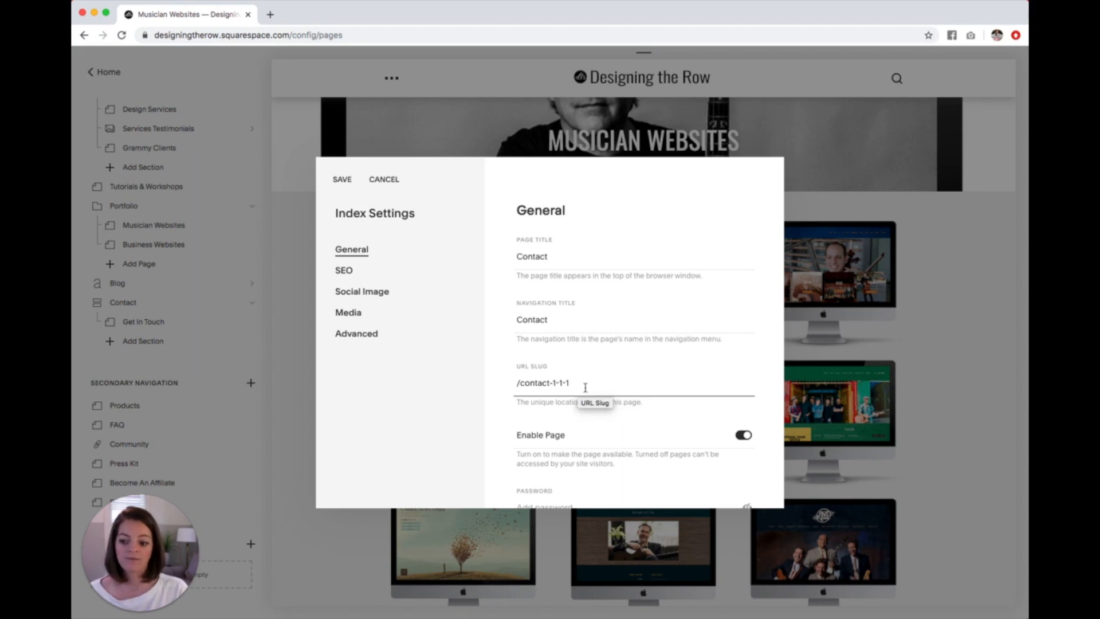
left_click_drag(570, 385, 550, 385)
key("BackSpace")
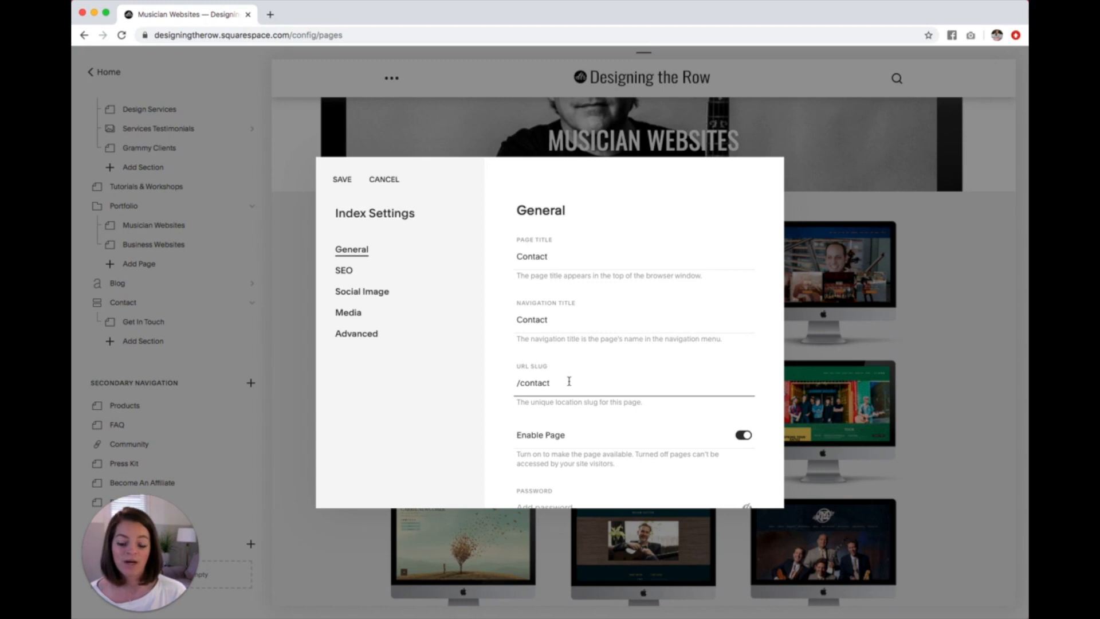
left_click_drag(557, 368, 517, 369)
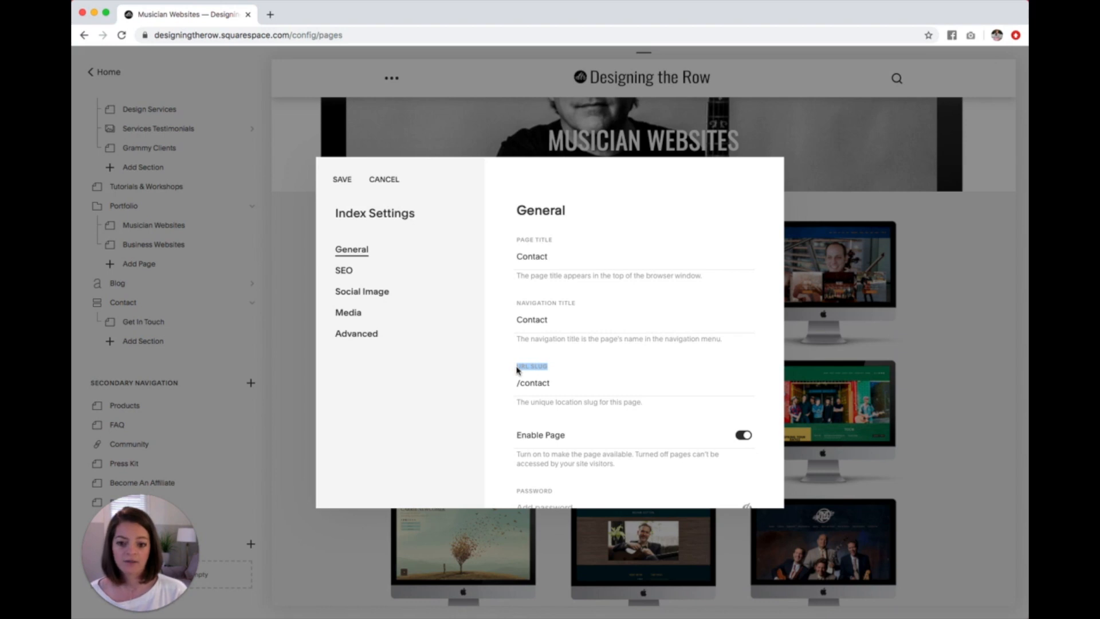
Step: Try the URL slug /new-page for the Contact index and restore it to /contact
left_click(552, 382)
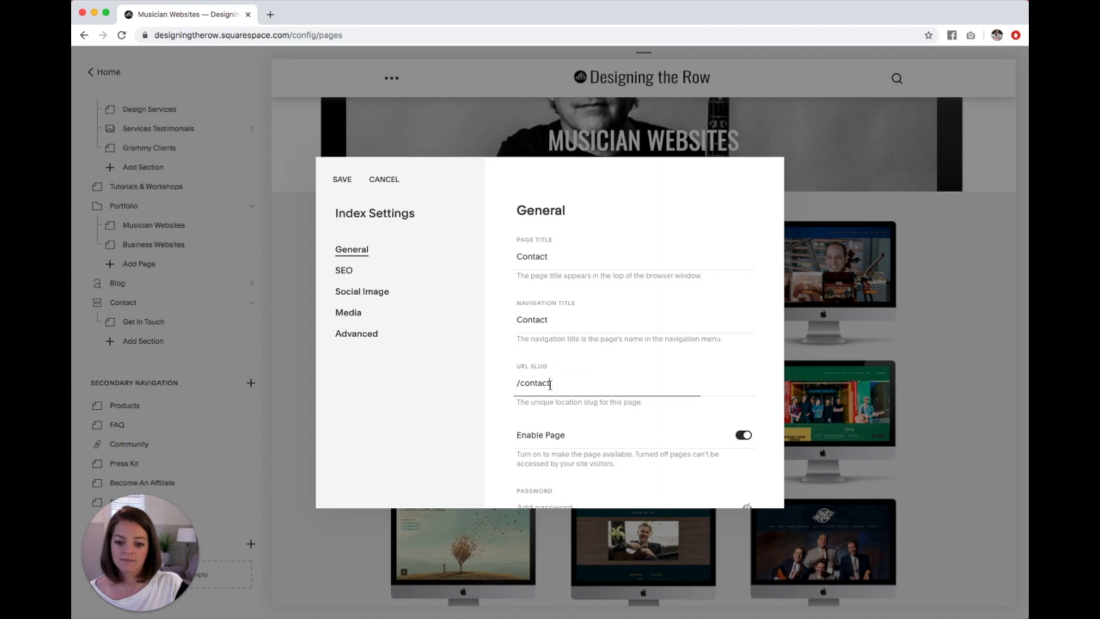
left_click(522, 370)
triple_click(523, 370)
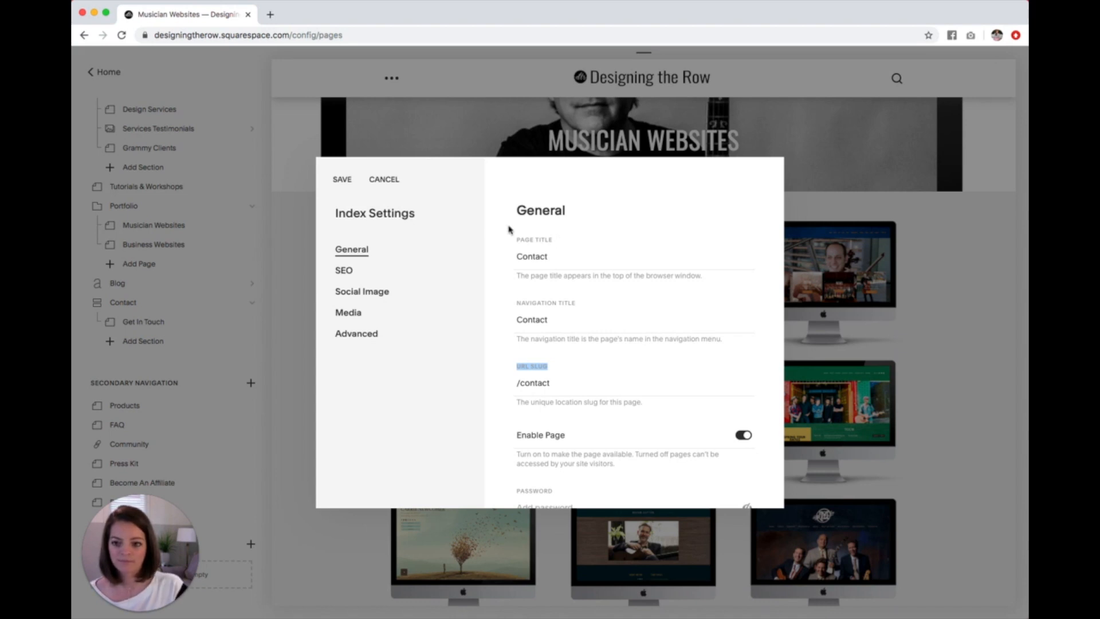
left_click_drag(549, 382, 485, 382)
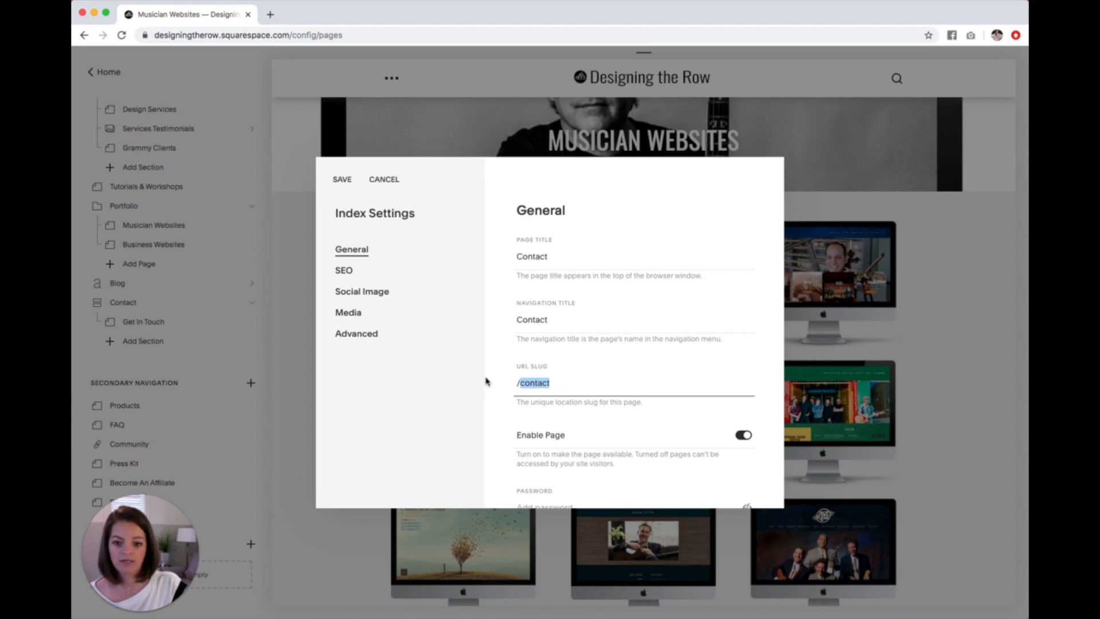
type("new-page")
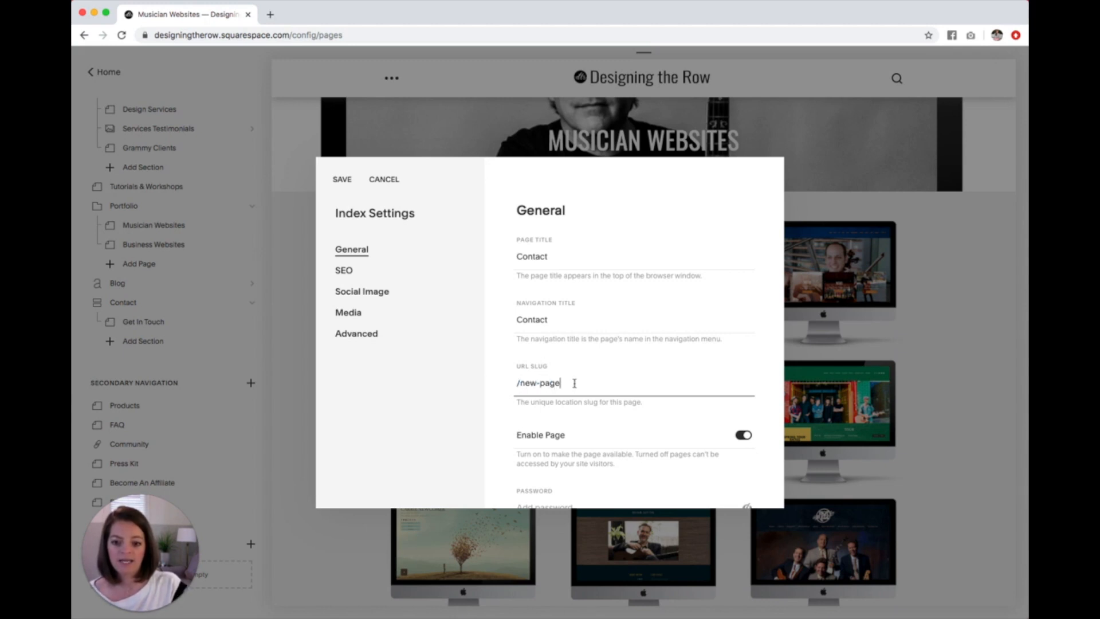
left_click_drag(574, 382, 497, 382)
type("contact")
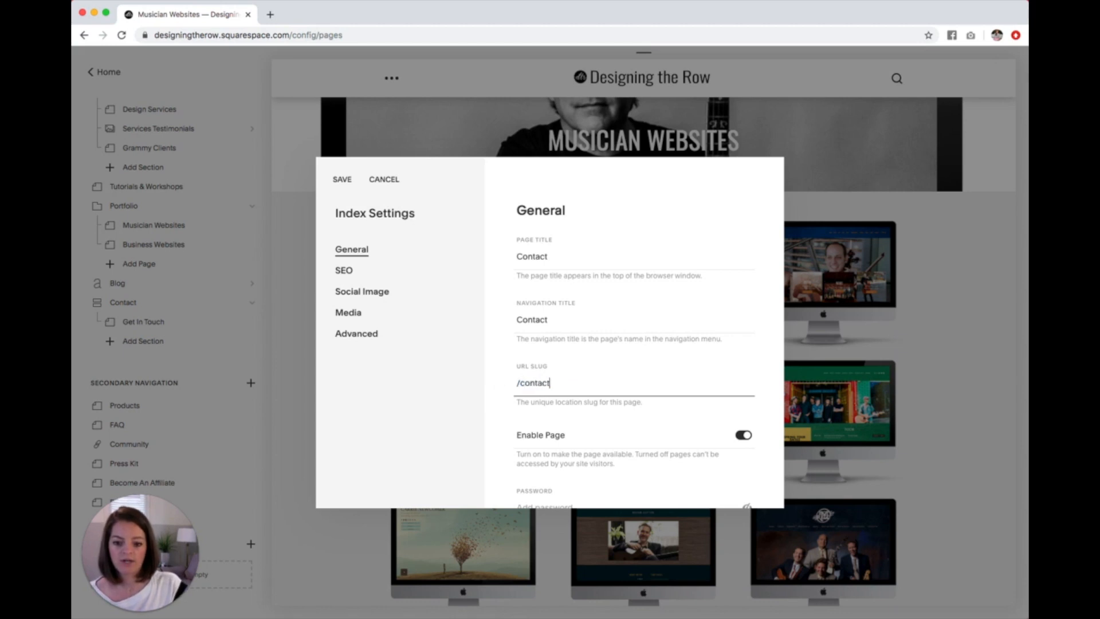
Step: Compare the Contact index's page title, navigation title and URL slug fields, and close its settings without saving
scroll(484, 367, "down", 1)
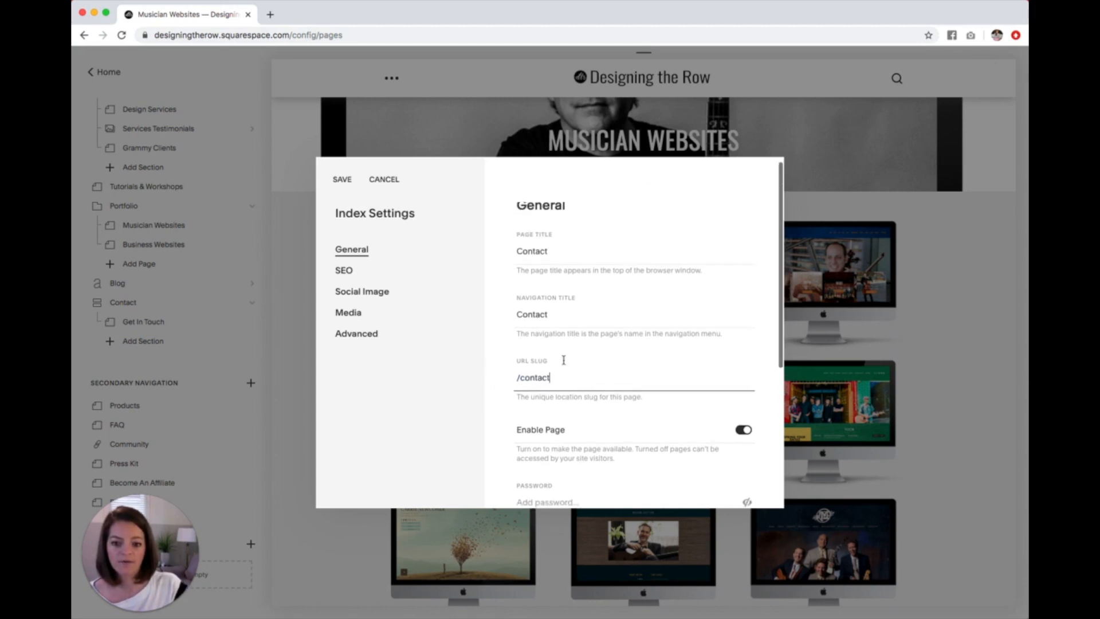
left_click_drag(561, 253, 513, 256)
left_click_drag(552, 318, 518, 316)
left_click(579, 315)
left_click(562, 380)
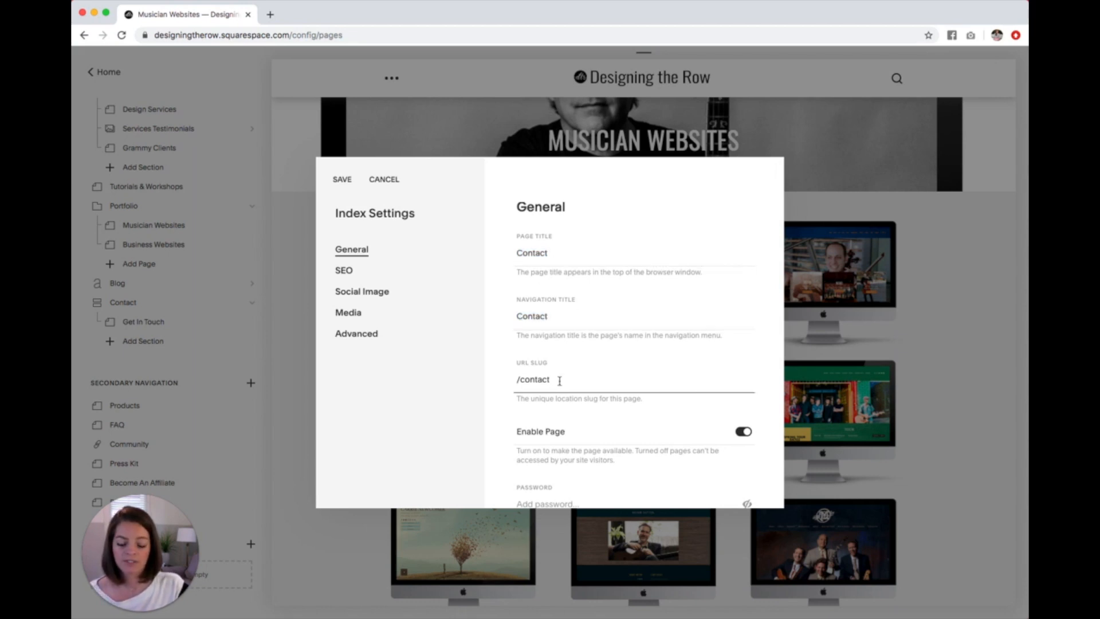
left_click(395, 180)
left_click(619, 363)
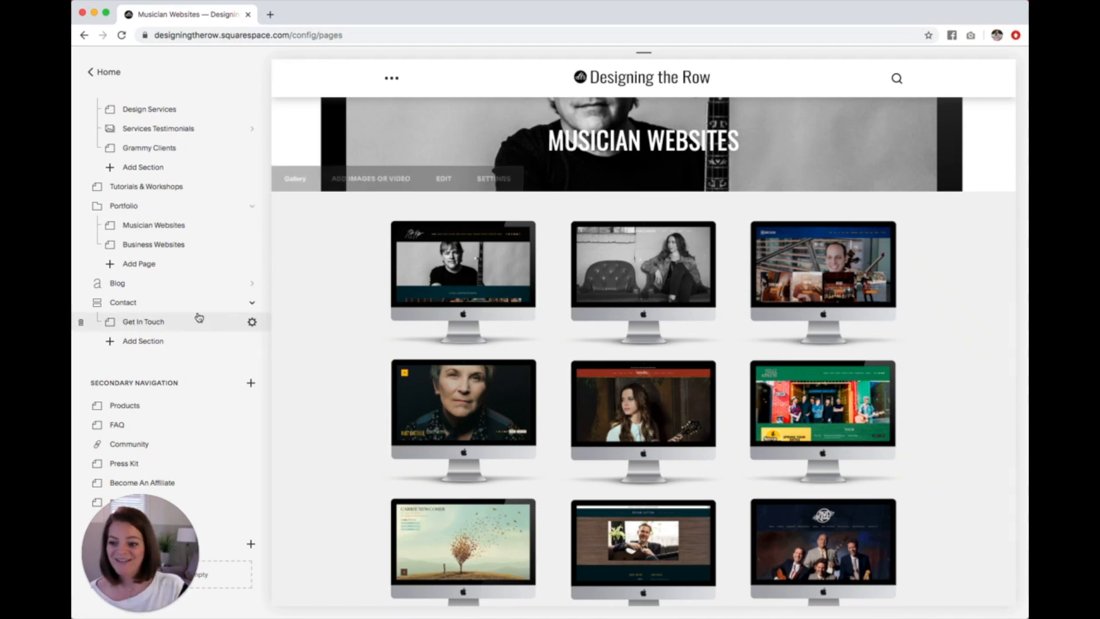
scroll(198, 317, "up", 5)
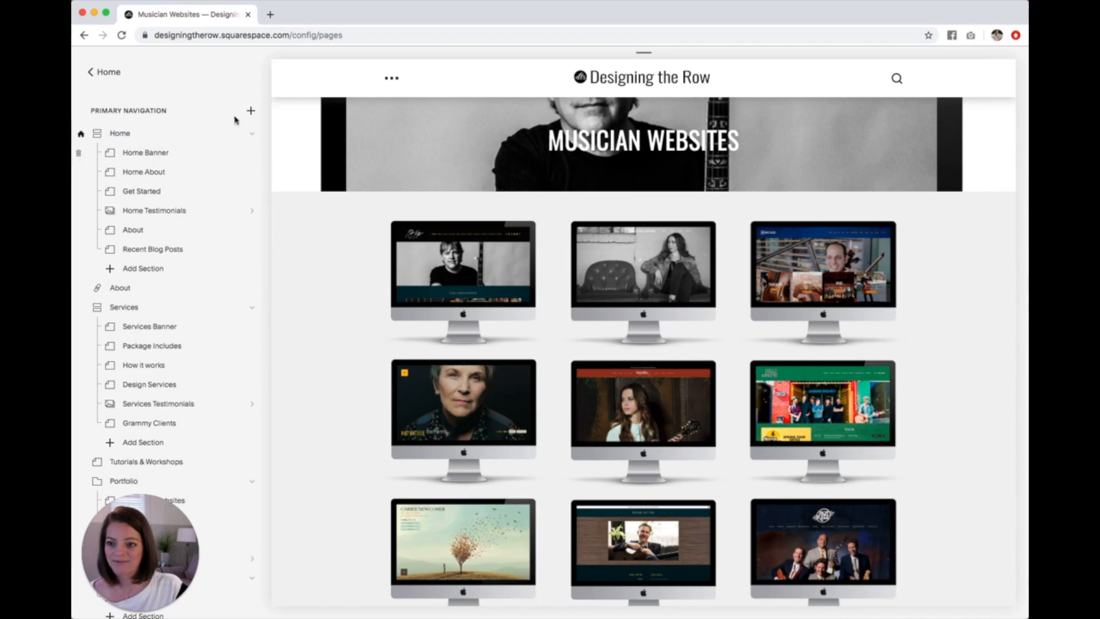